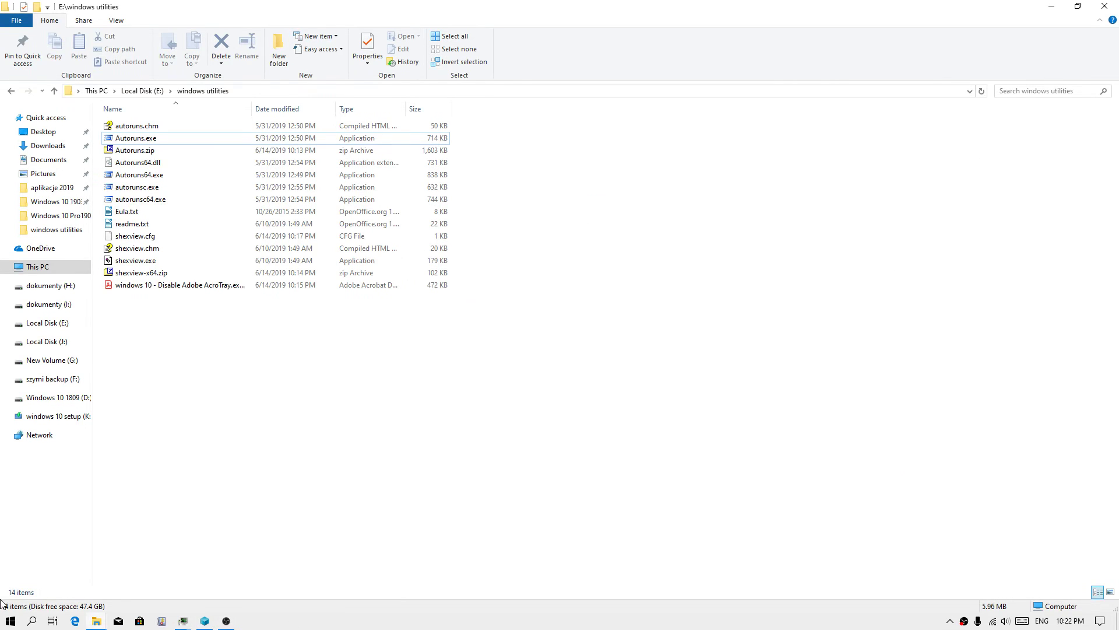
- Launch Adobe Acrobat DC from the Start menu and let its Home screen's Recent list load
{"action": "left_click", "coordinate": [10, 620]}
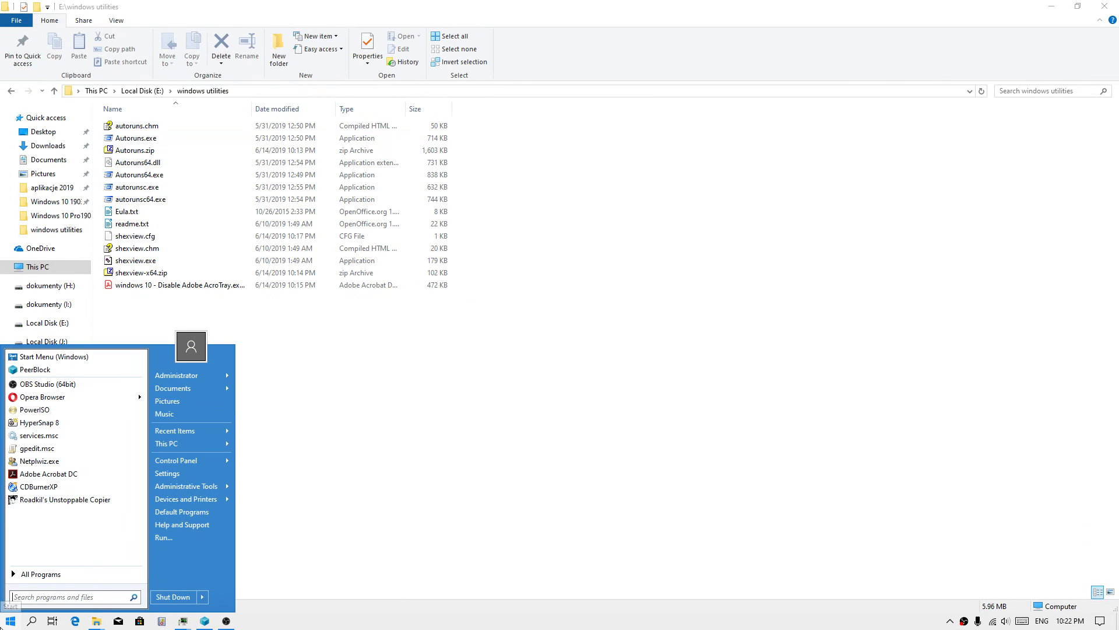
{"action": "left_click", "coordinate": [64, 478]}
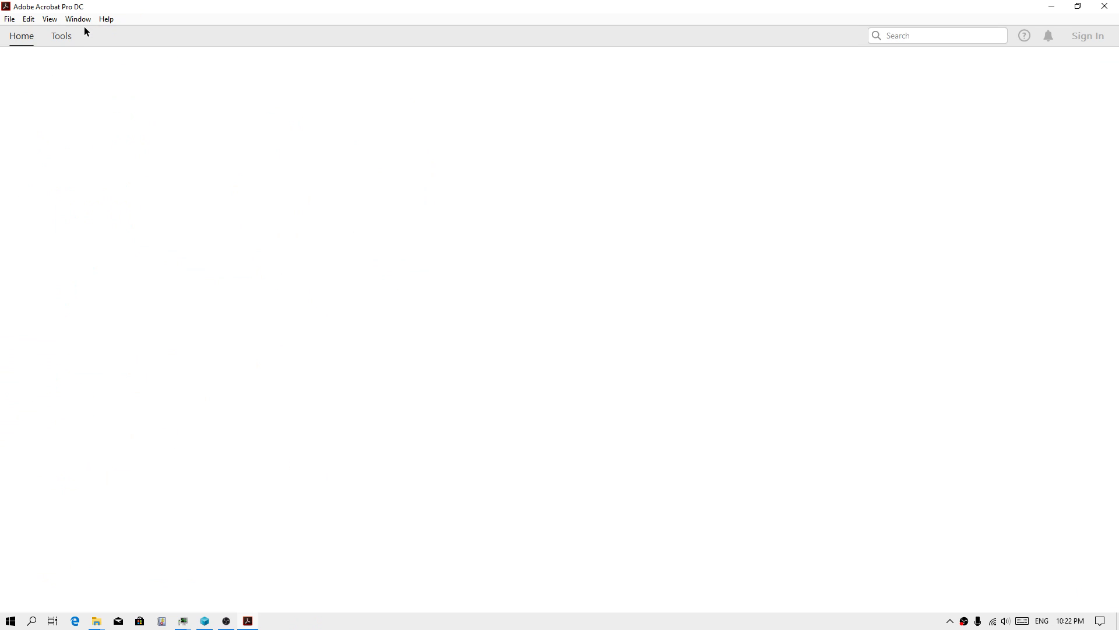
{"action": "left_click", "coordinate": [106, 19]}
{"action": "left_click", "coordinate": [154, 337]}
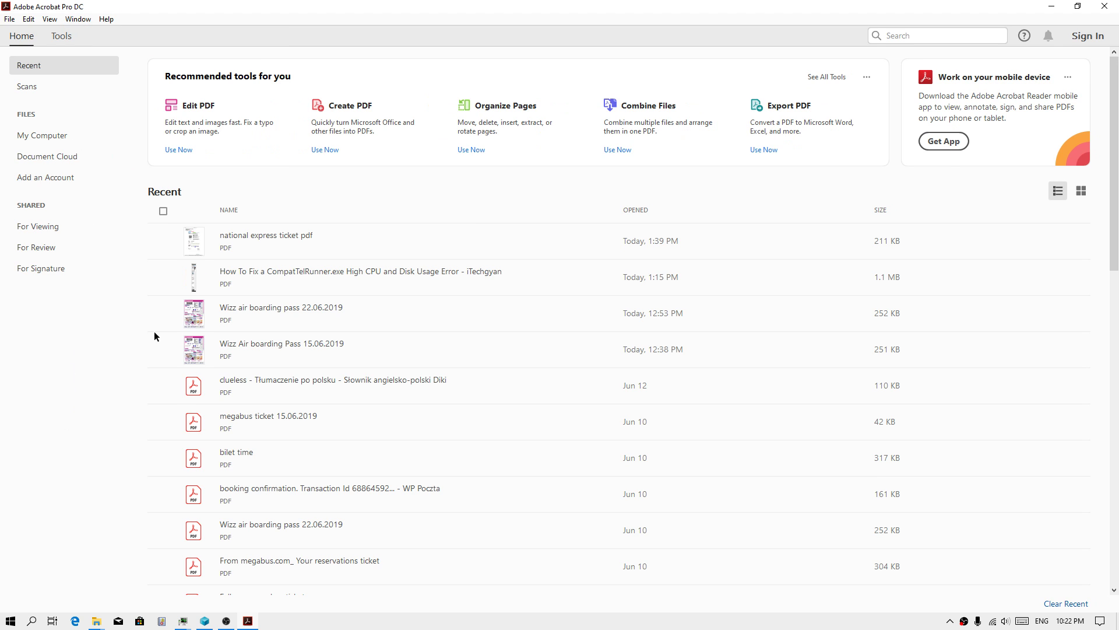
- Minimize Acrobat and review Process Hacker's CPU load of about 13%, then close the graphs
{"action": "left_click", "coordinate": [1052, 7]}
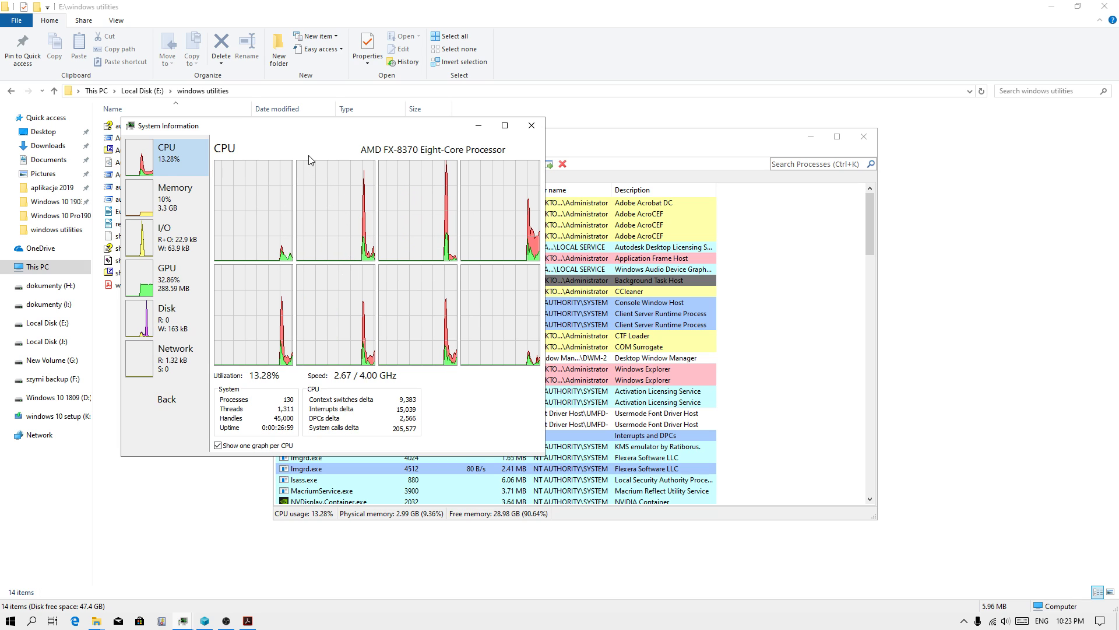
{"action": "left_click", "coordinate": [531, 125]}
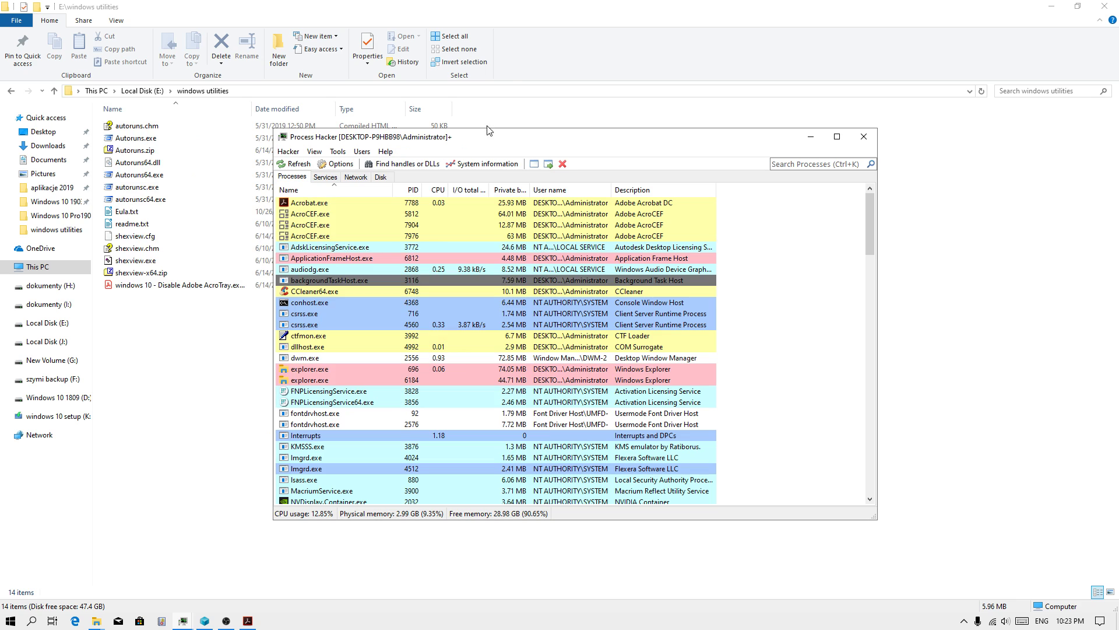
{"action": "mouse_move", "coordinate": [310, 205]}
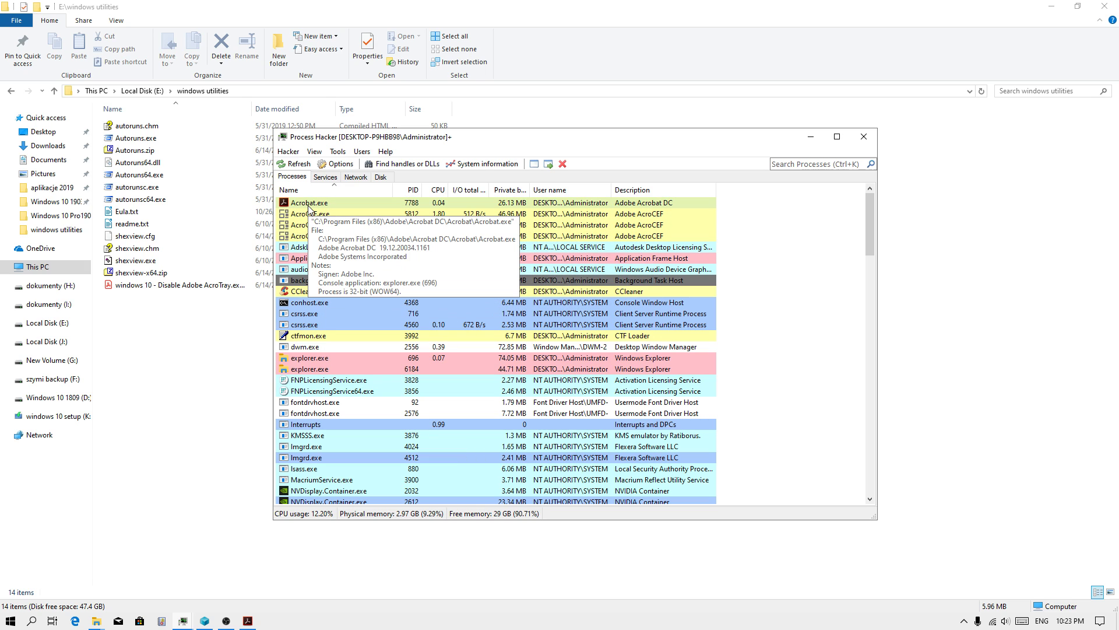
- Minimize Process Hacker and search Google for 'blender' from Opera's Speed Dial box
{"action": "left_click", "coordinate": [810, 136]}
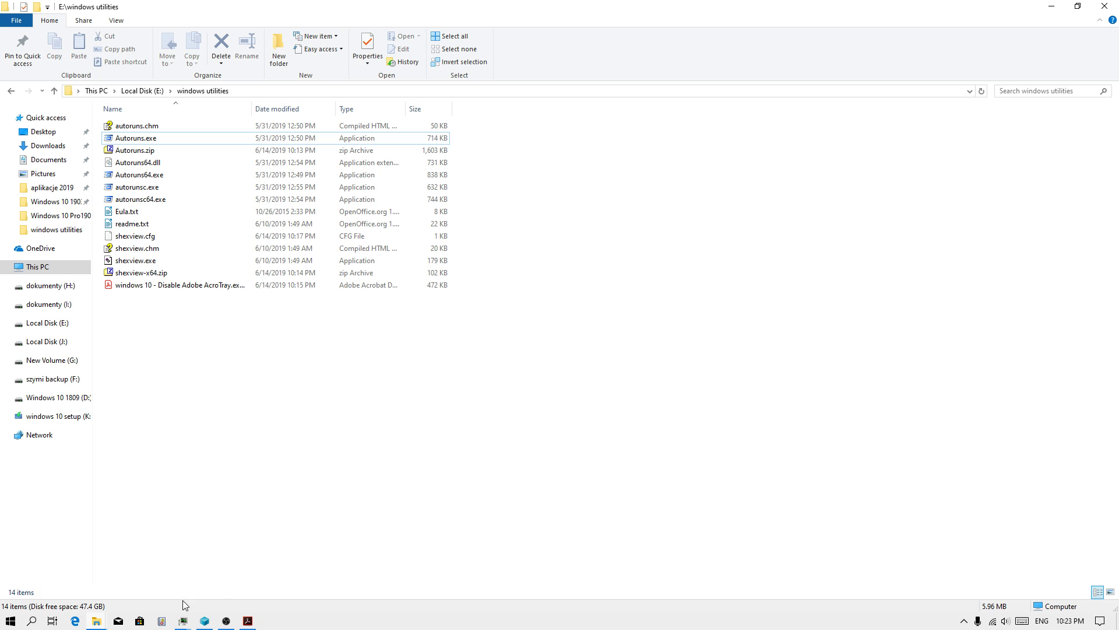
{"action": "left_click", "coordinate": [10, 621]}
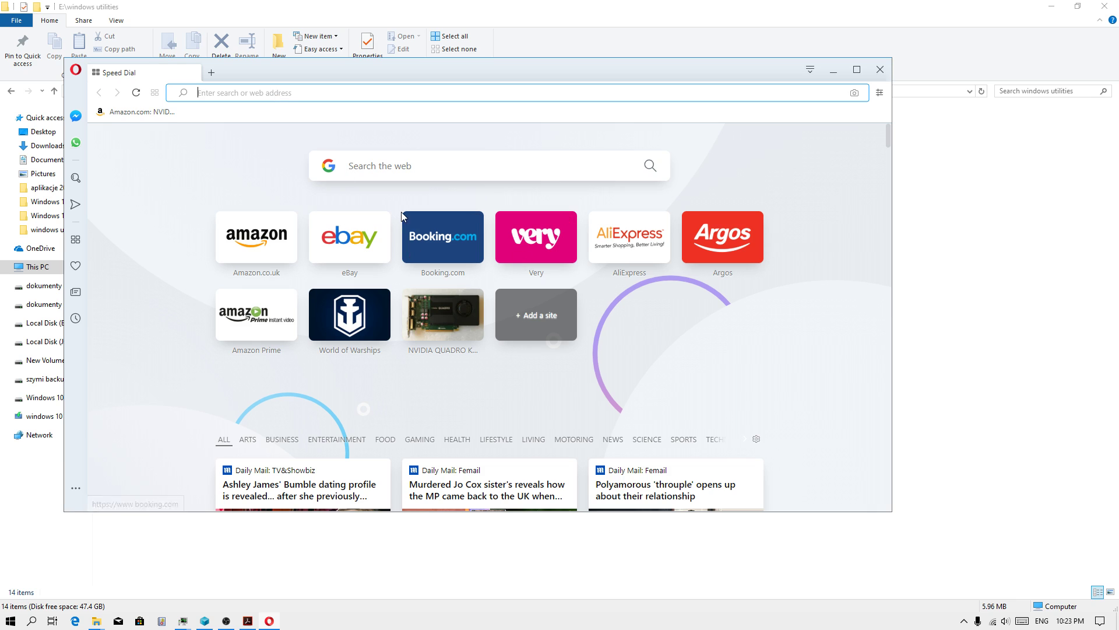
{"action": "left_click", "coordinate": [404, 175]}
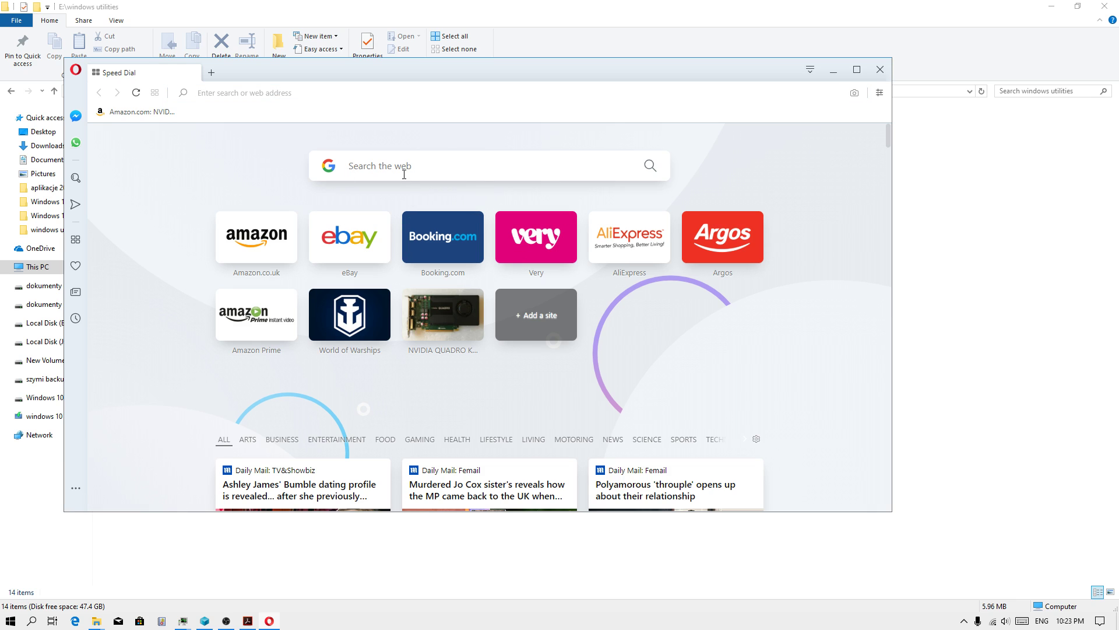
{"action": "type", "text": "bl"}
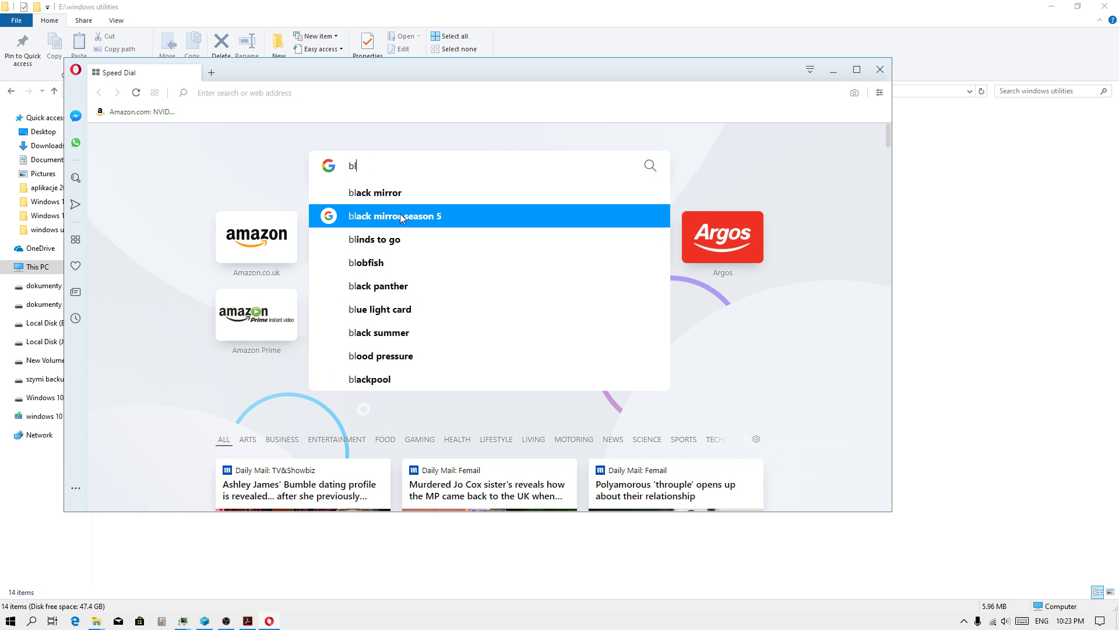
{"action": "type", "text": "ender"}
{"action": "key", "text": "Return"}
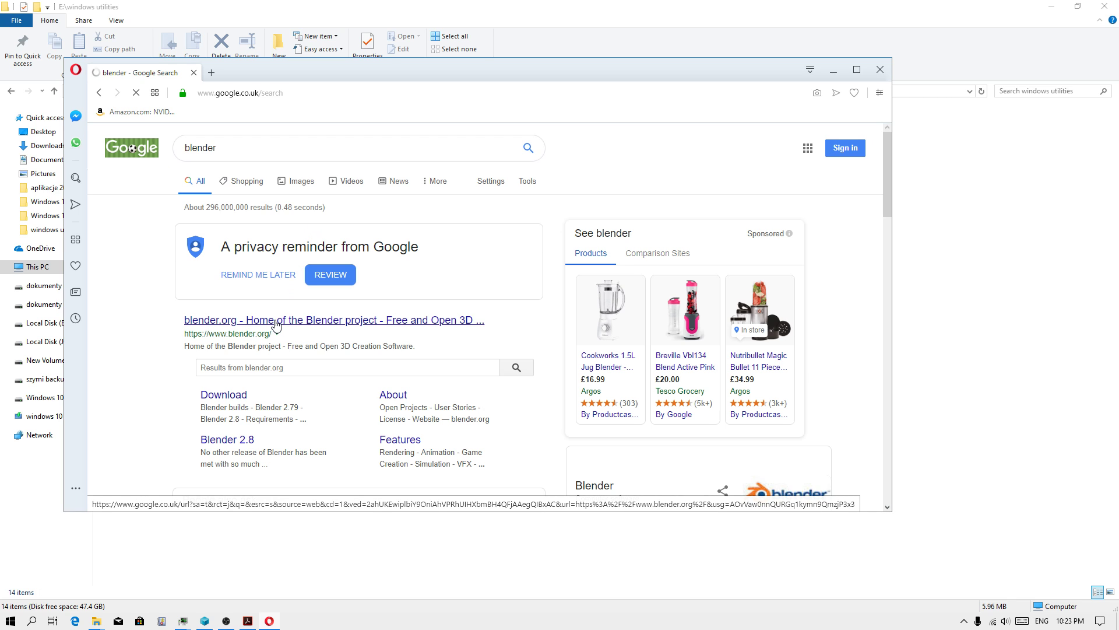
- Open the blender.org result and scroll down its home page
{"action": "left_click", "coordinate": [276, 326]}
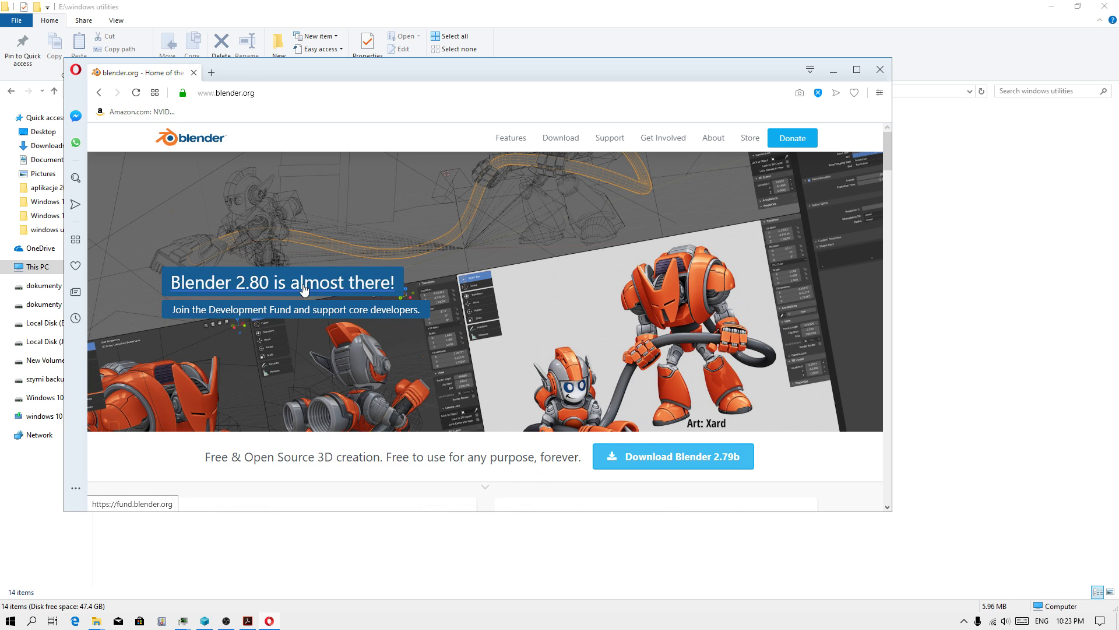
{"action": "scroll", "coordinate": [600, 233], "scroll_direction": "down", "scroll_amount": 5}
{"action": "scroll", "coordinate": [573, 255], "scroll_direction": "down", "scroll_amount": 1}
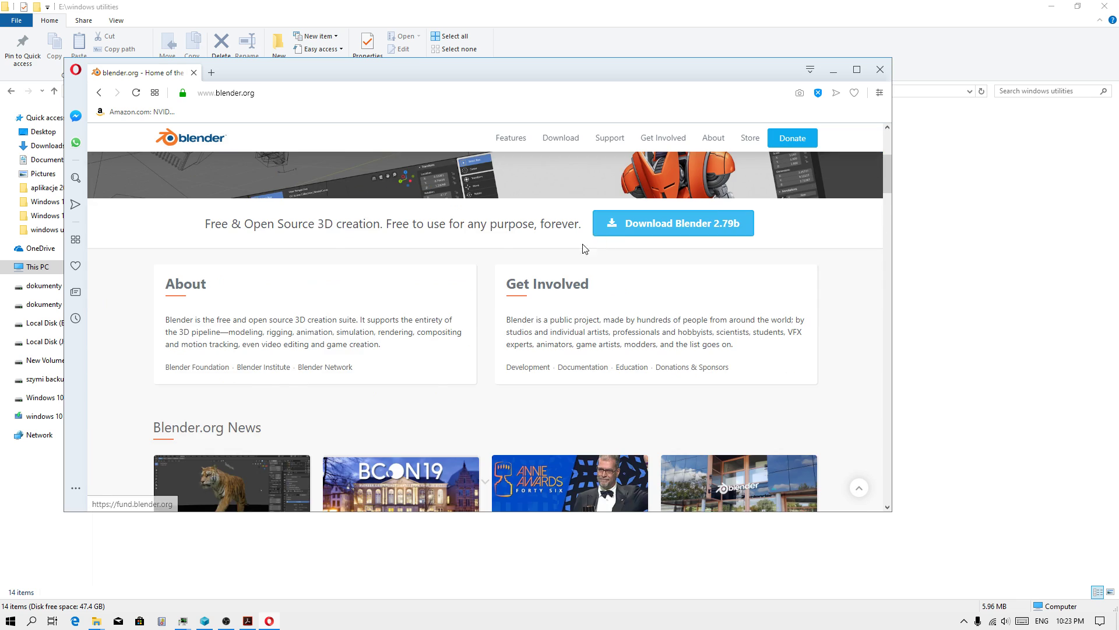
{"action": "scroll", "coordinate": [479, 328], "scroll_direction": "down", "scroll_amount": 2}
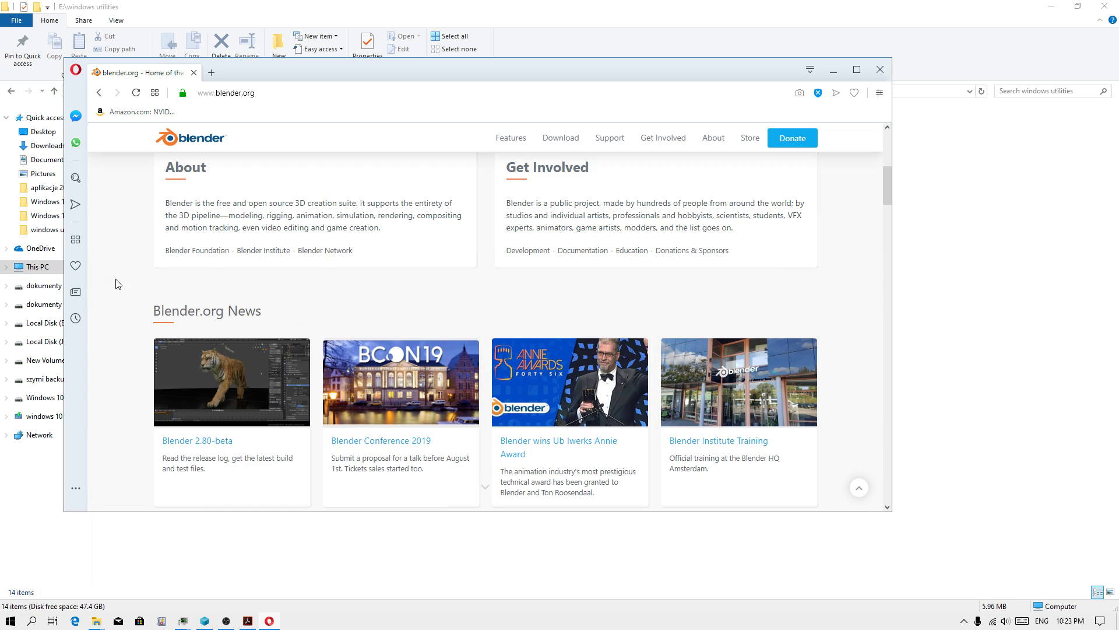
- Save the blender.org page as a PDF to Downloads and check its download progress
{"action": "right_click", "coordinate": [135, 281]}
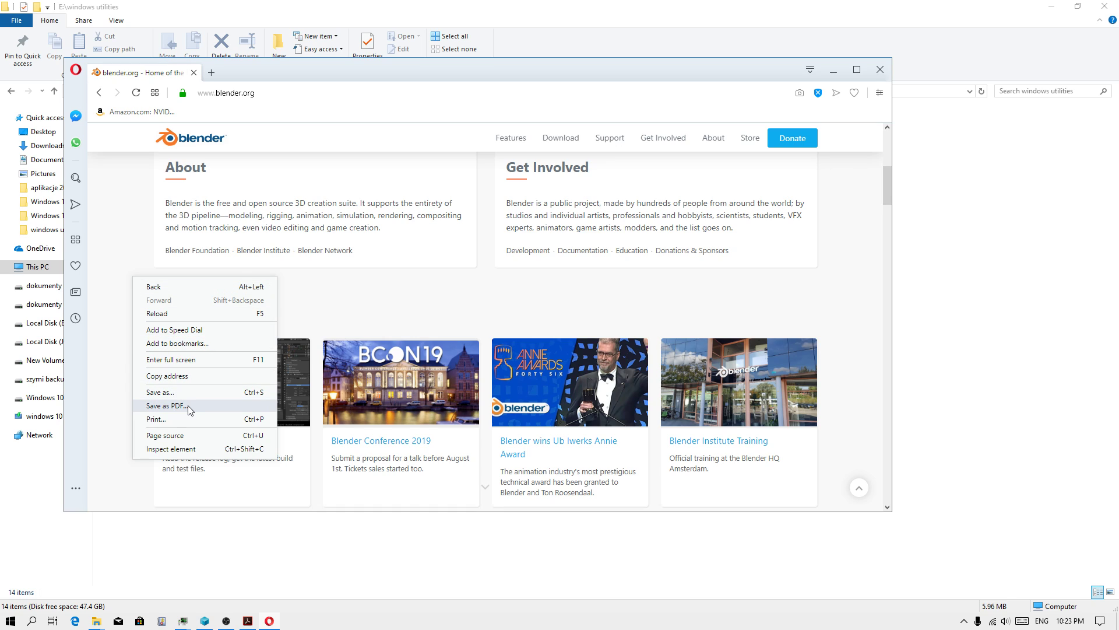
{"action": "left_click", "coordinate": [187, 404]}
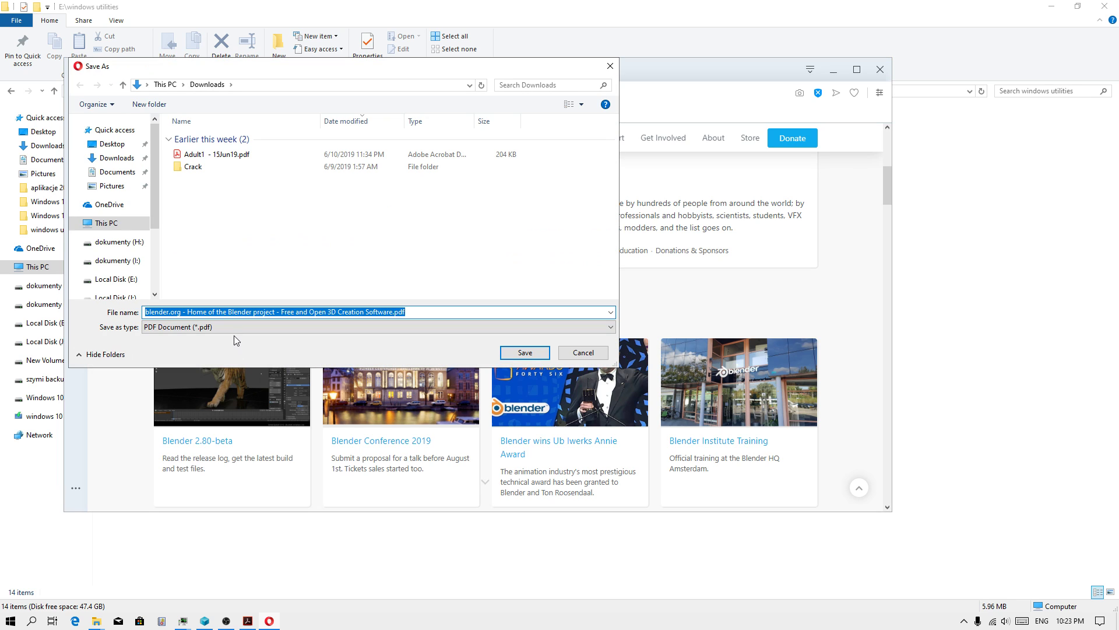
{"action": "left_click", "coordinate": [505, 348]}
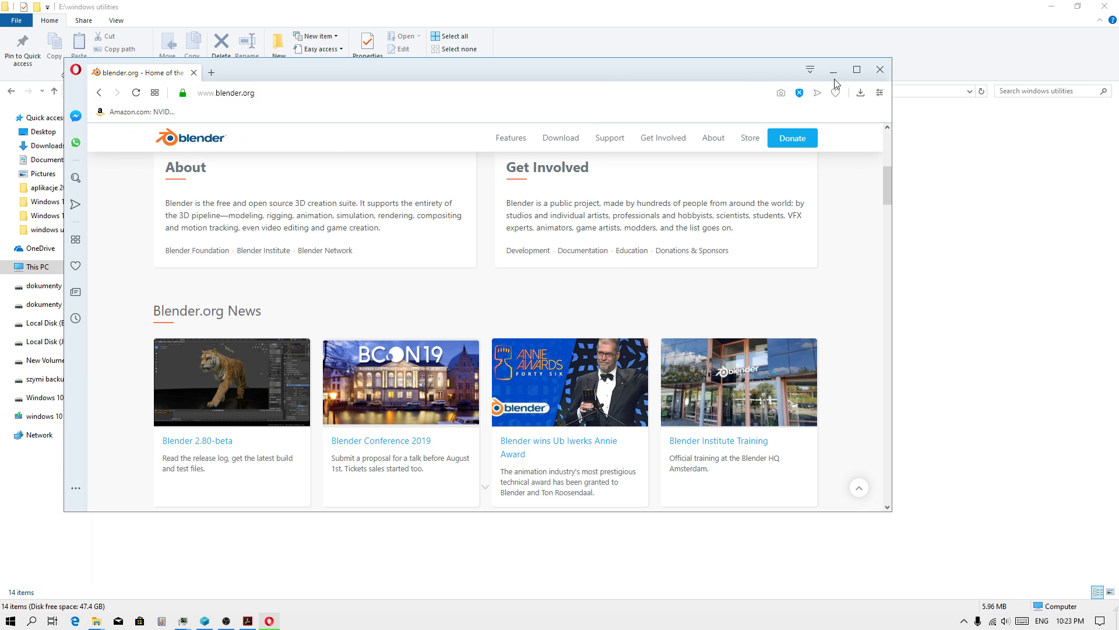
{"action": "left_click", "coordinate": [861, 92]}
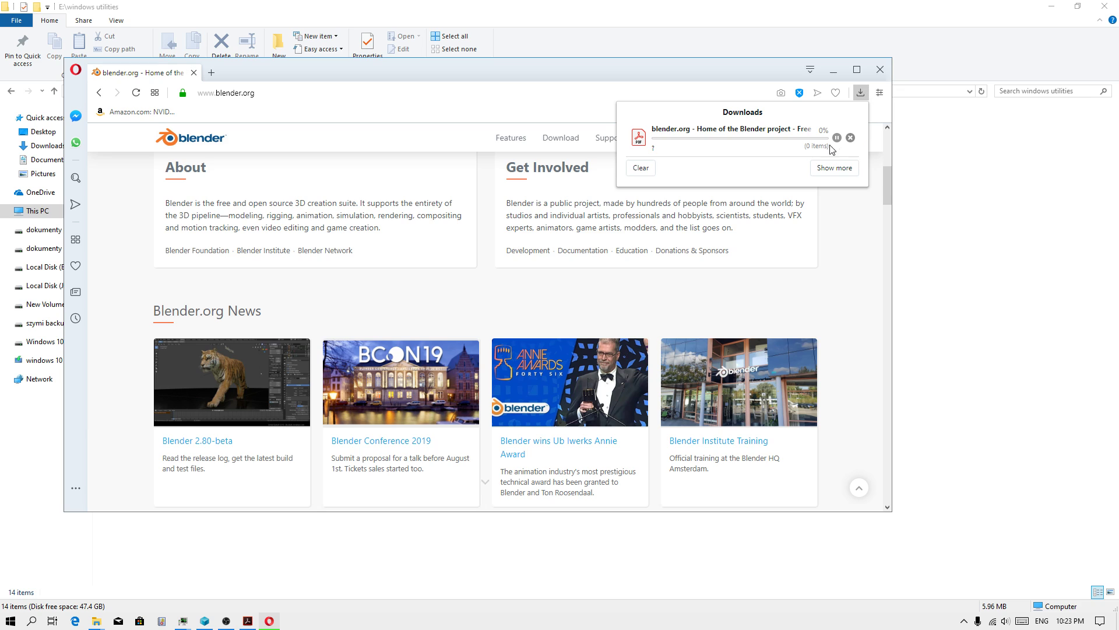
- Minimize Opera, close Acrobat, and confirm in Process Hacker that CPU settled near 12%
{"action": "left_click", "coordinate": [861, 93]}
{"action": "left_click", "coordinate": [834, 70]}
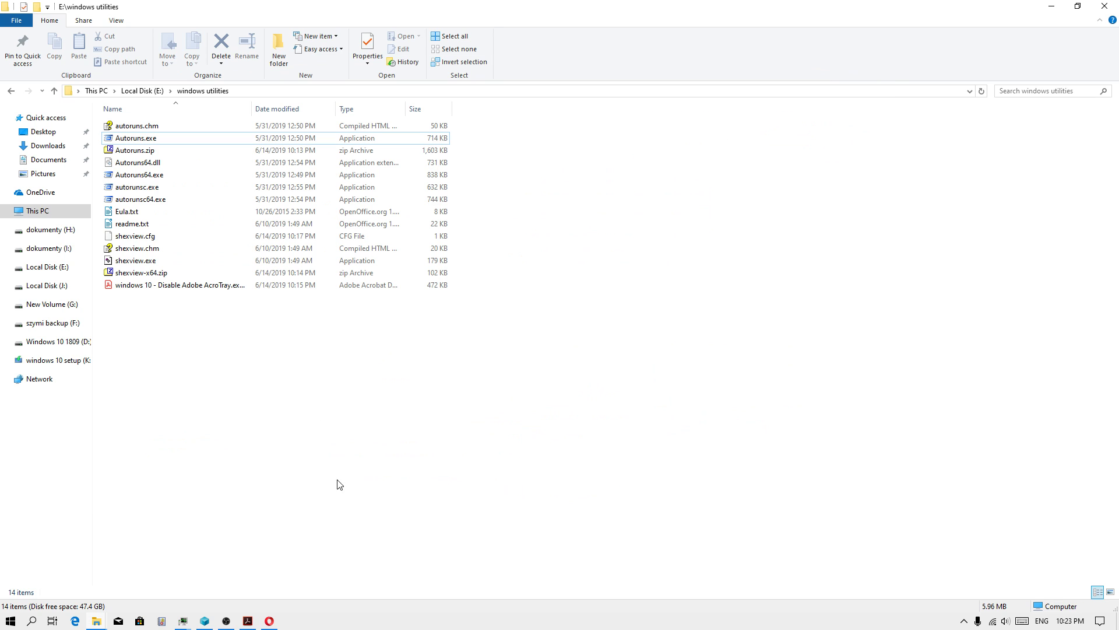
{"action": "left_click", "coordinate": [248, 621]}
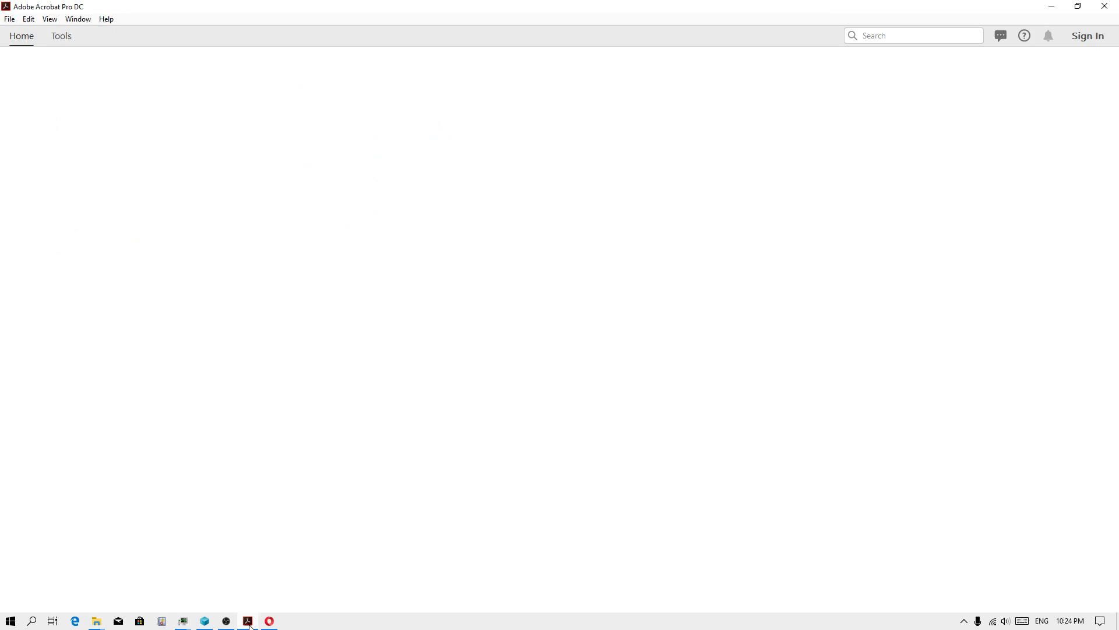
{"action": "left_click", "coordinate": [1104, 7]}
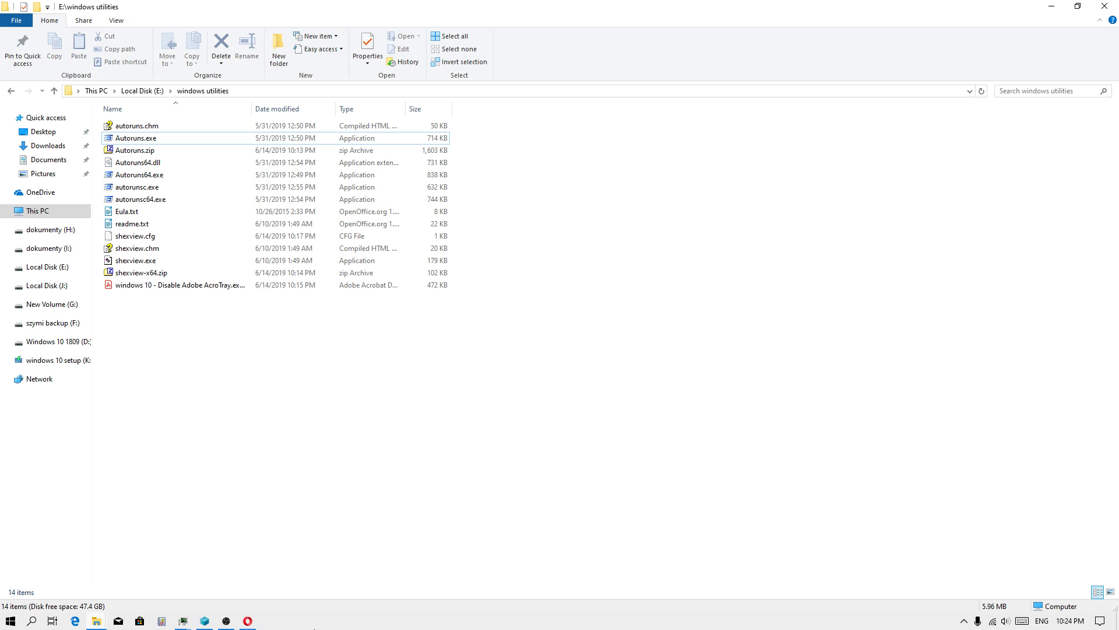
{"action": "left_click", "coordinate": [153, 588]}
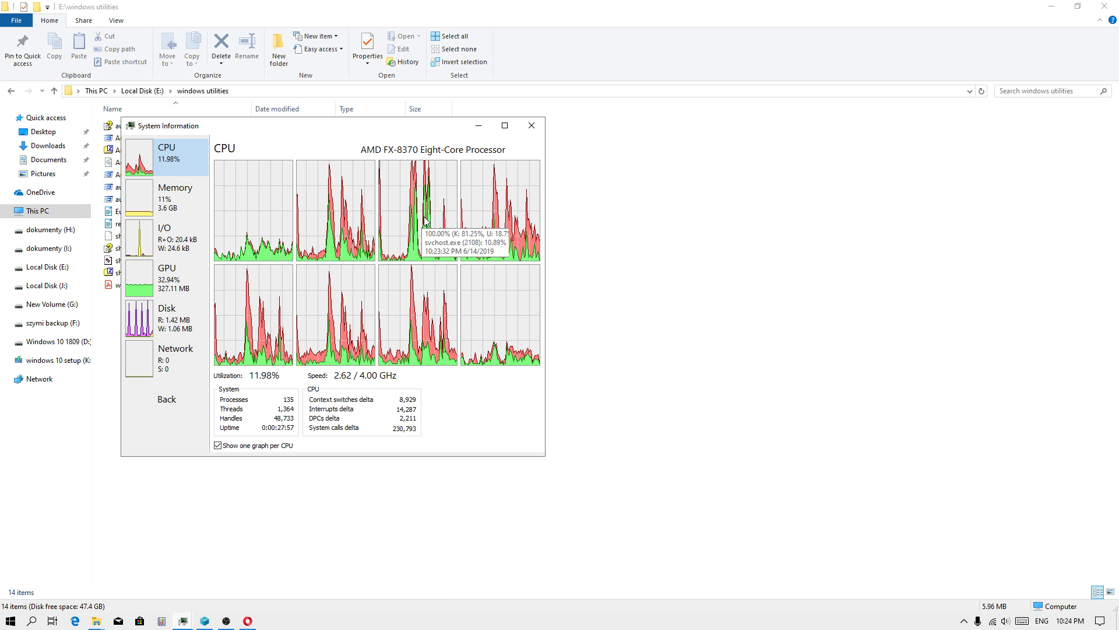
{"action": "left_click", "coordinate": [531, 125]}
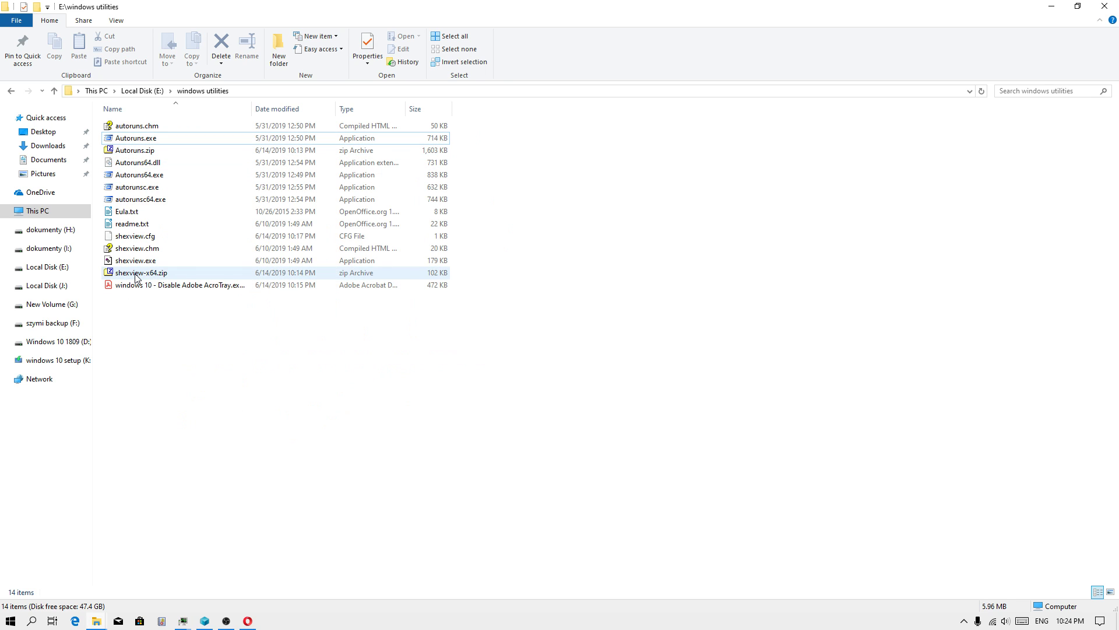
{"action": "mouse_move", "coordinate": [136, 260]}
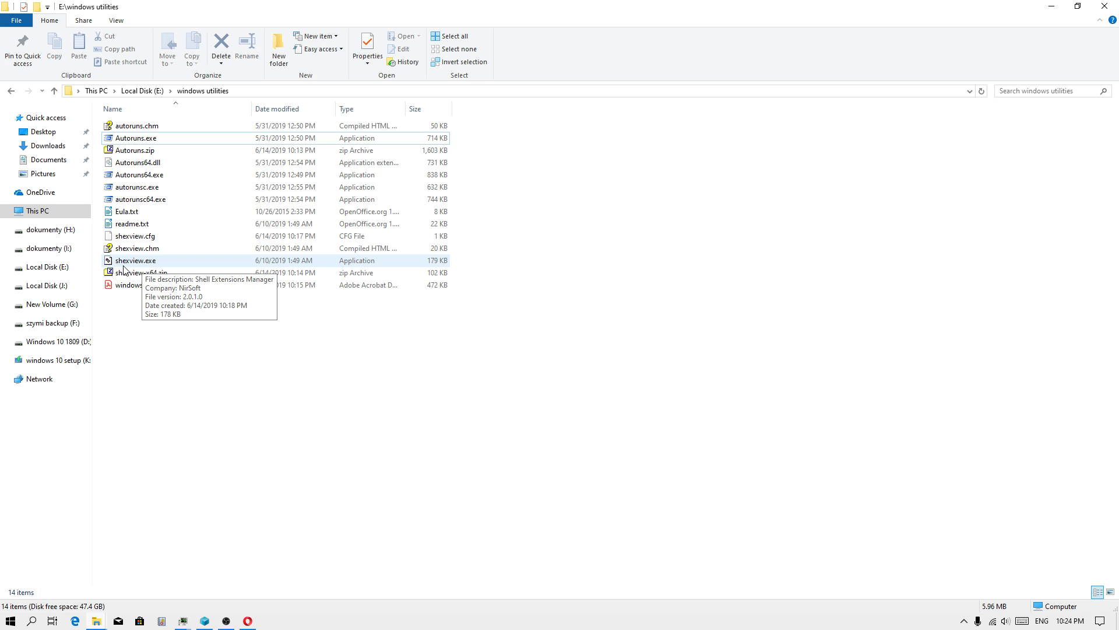
- Launch ShellExView and check its version in Help > About
{"action": "double_click", "coordinate": [124, 266]}
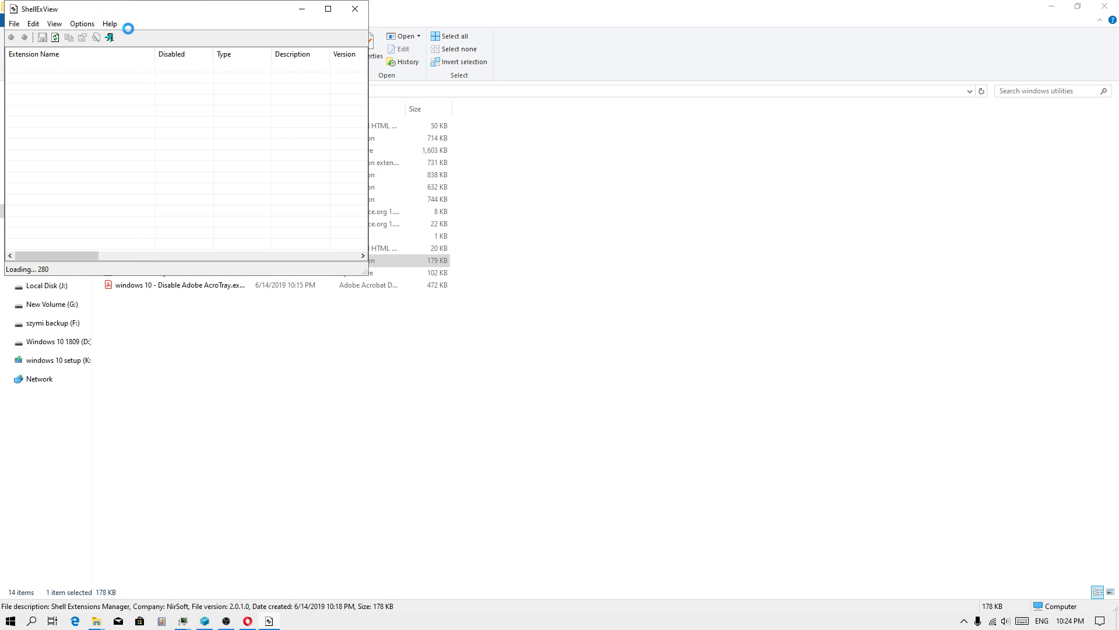
{"action": "left_click", "coordinate": [111, 24]}
{"action": "left_click", "coordinate": [125, 58]}
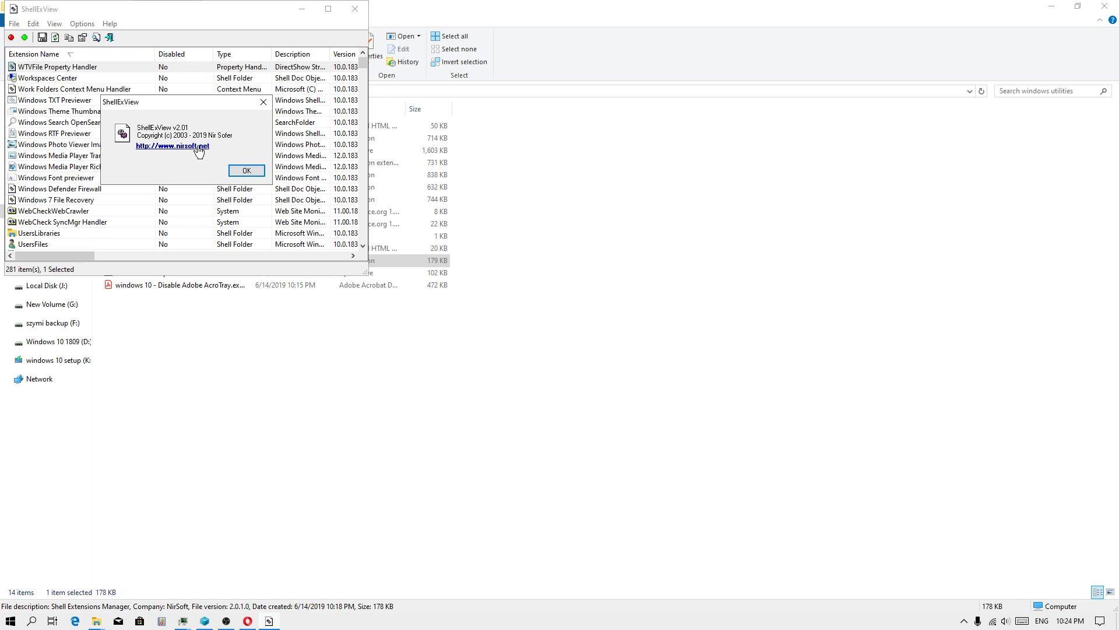
{"action": "left_click", "coordinate": [246, 171]}
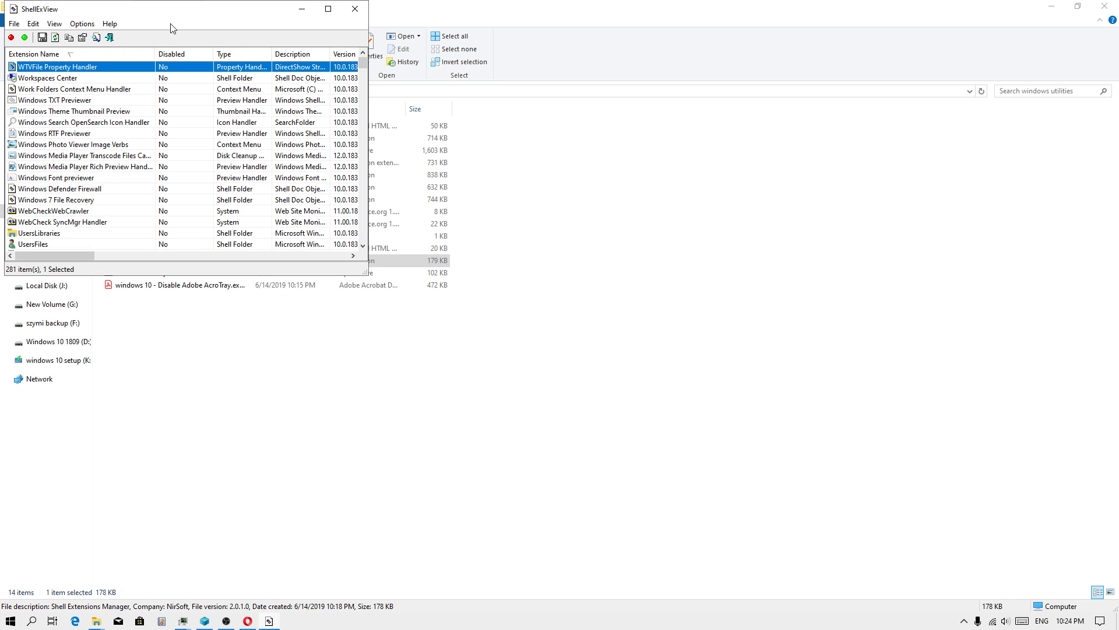
- Move the ShellExView window over the utilities folder and browse its display options
{"action": "left_click_drag", "start_coordinate": [169, 11], "coordinate": [373, 126]}
{"action": "scroll", "coordinate": [248, 229], "scroll_direction": "down", "scroll_amount": 1}
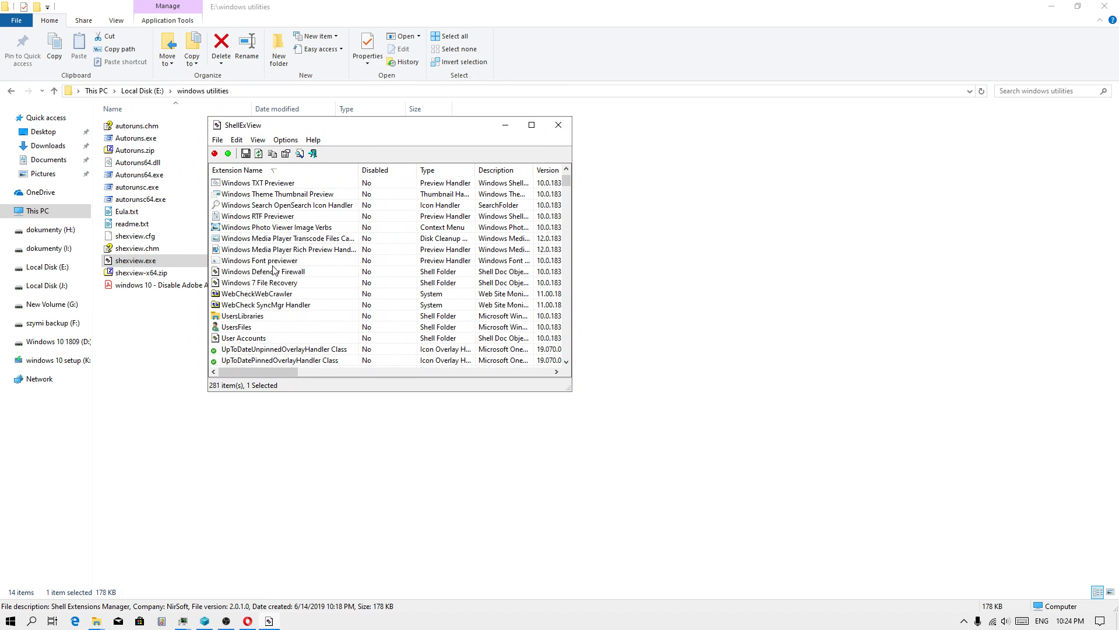
{"action": "left_click", "coordinate": [258, 141]}
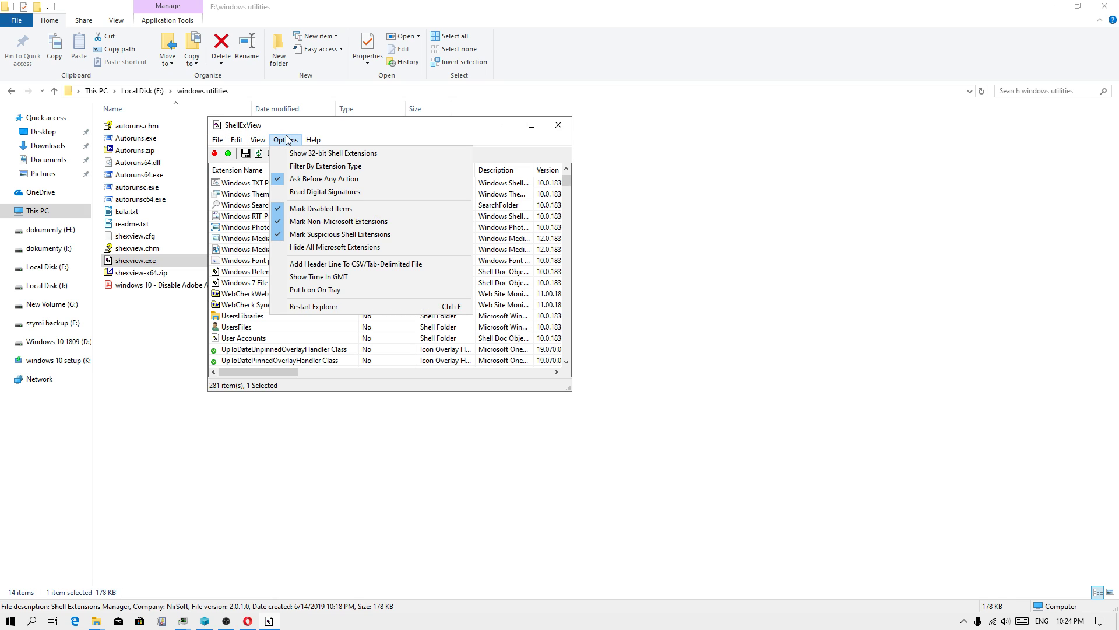
- Filter ShellExView to include all extension types and sort the list by extension name
{"action": "left_click", "coordinate": [293, 168]}
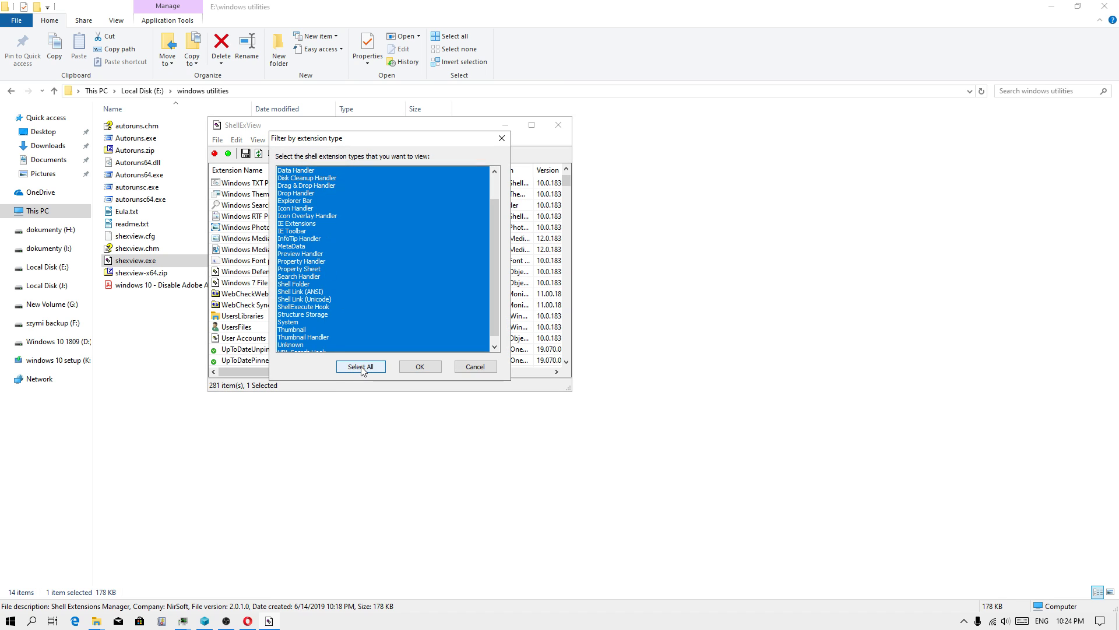
{"action": "left_click", "coordinate": [419, 367]}
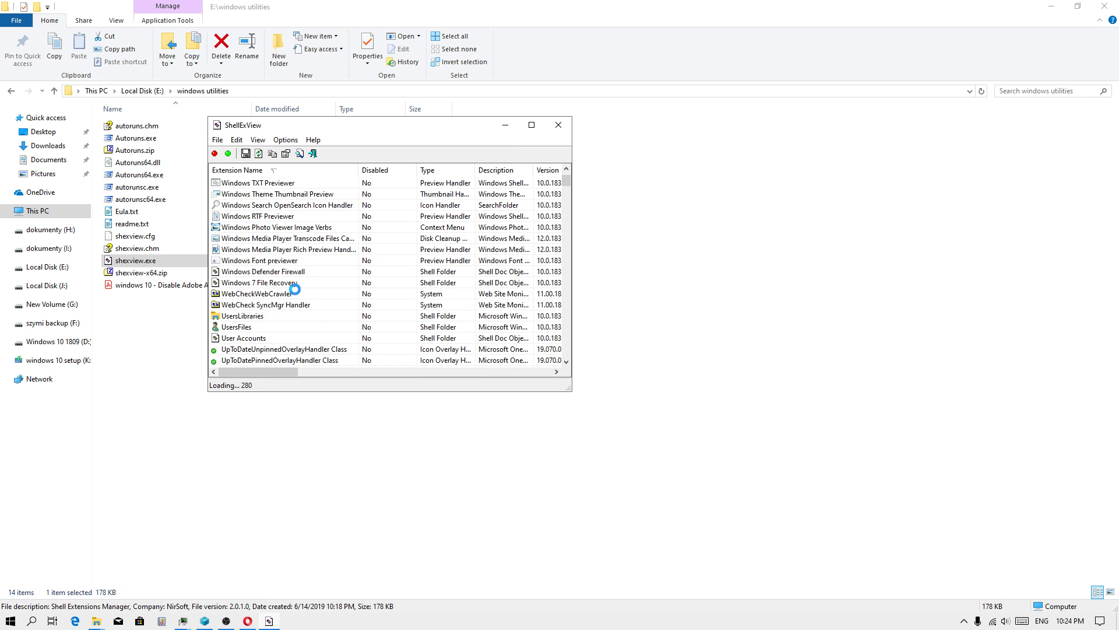
{"action": "left_click", "coordinate": [235, 171]}
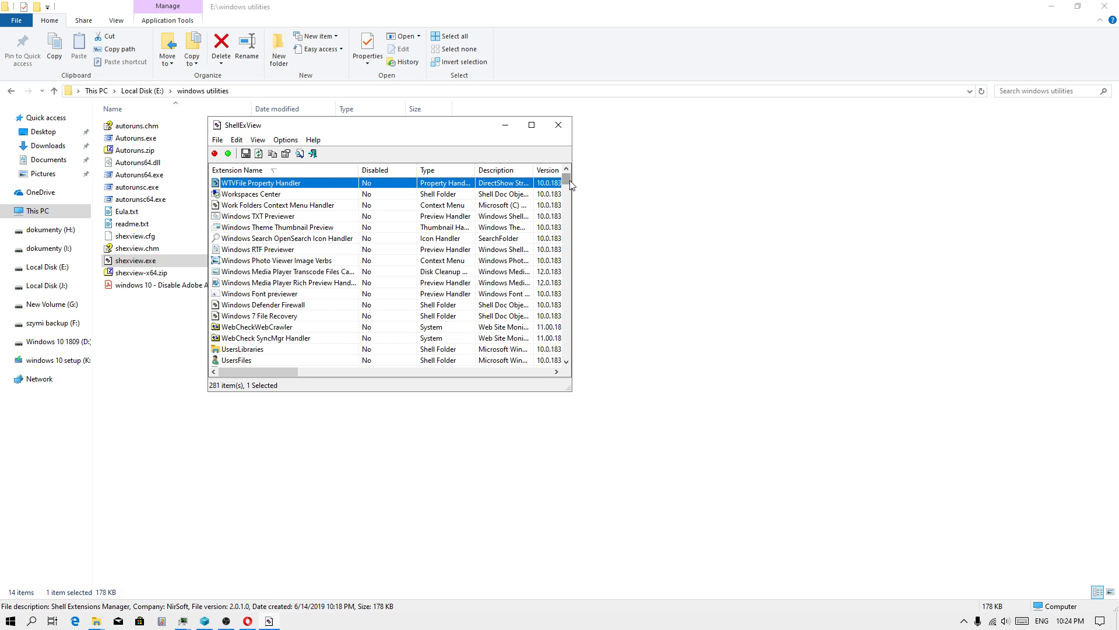
{"action": "left_click_drag", "start_coordinate": [567, 184], "coordinate": [539, 337]}
- Disable the Adobe Acrobat Create PDF extensions, verify them, and close ShellExView
{"action": "right_click", "coordinate": [316, 262]}
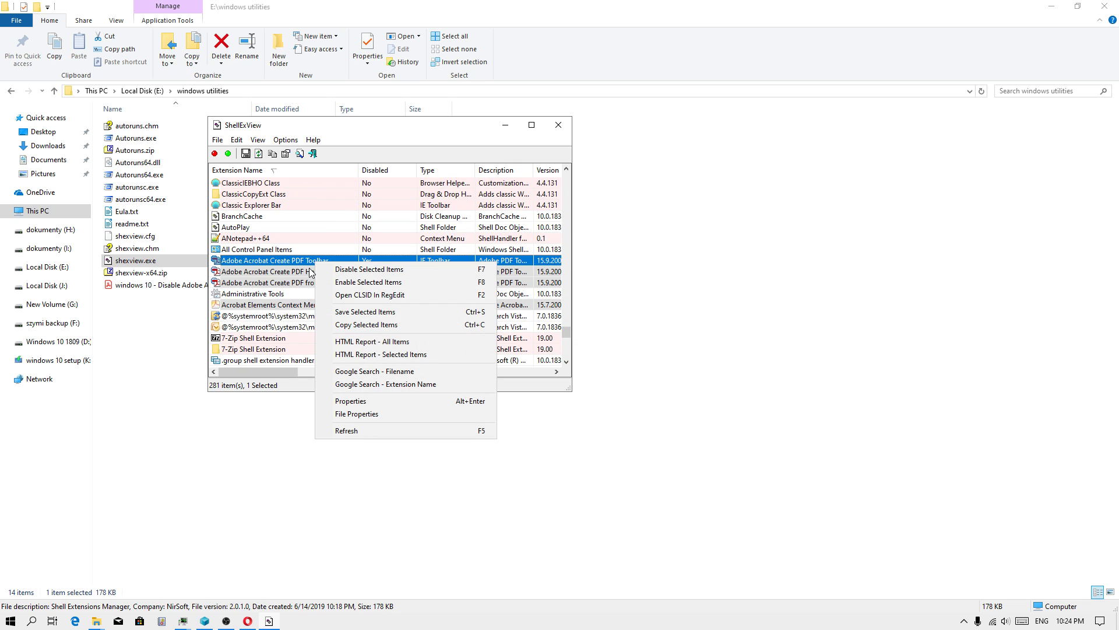
{"action": "left_click", "coordinate": [293, 270]}
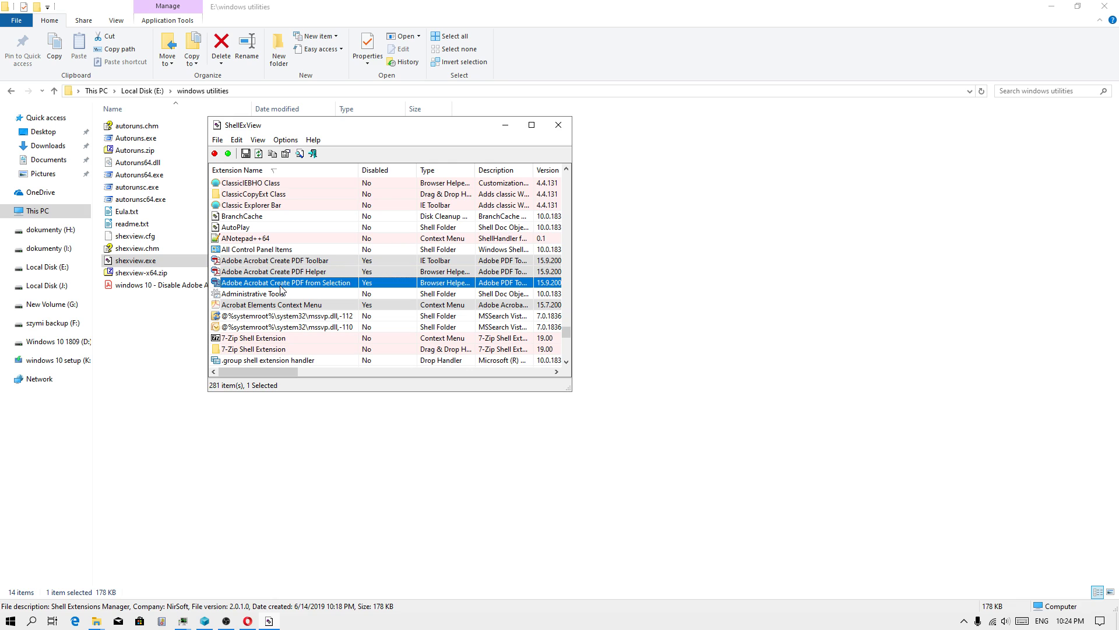
{"action": "left_click", "coordinate": [264, 262]}
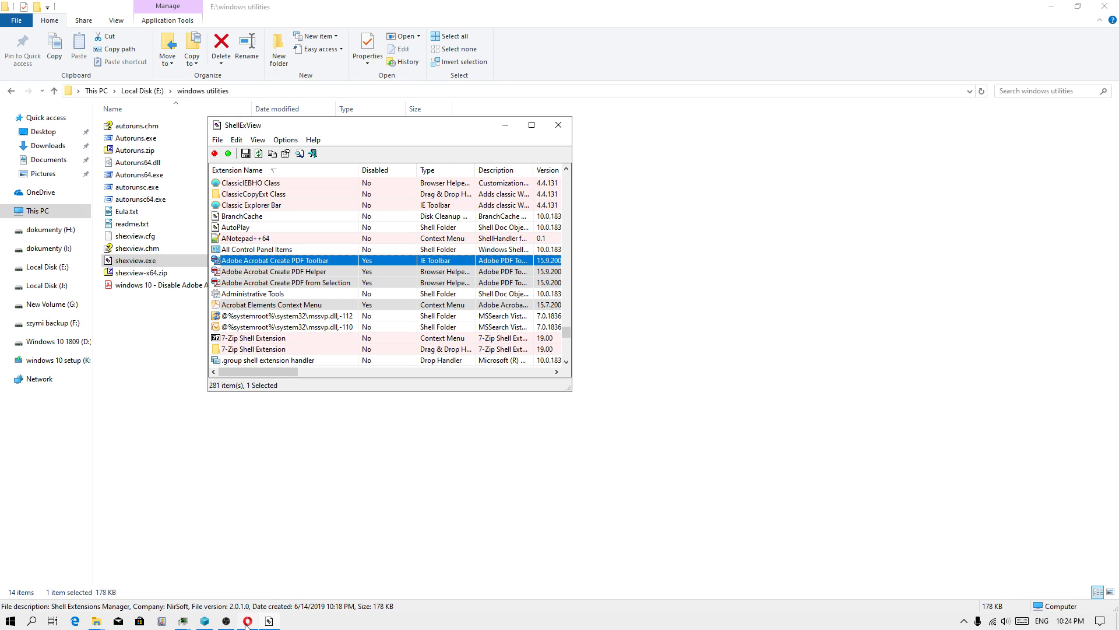
{"action": "left_click", "coordinate": [286, 273]}
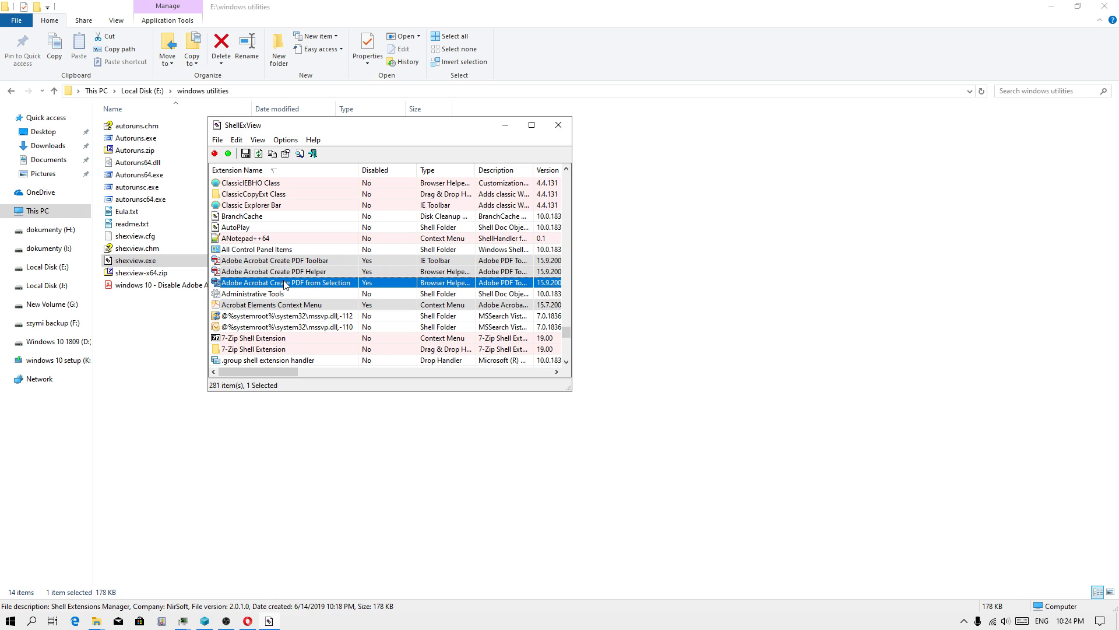
{"action": "left_click", "coordinate": [558, 125]}
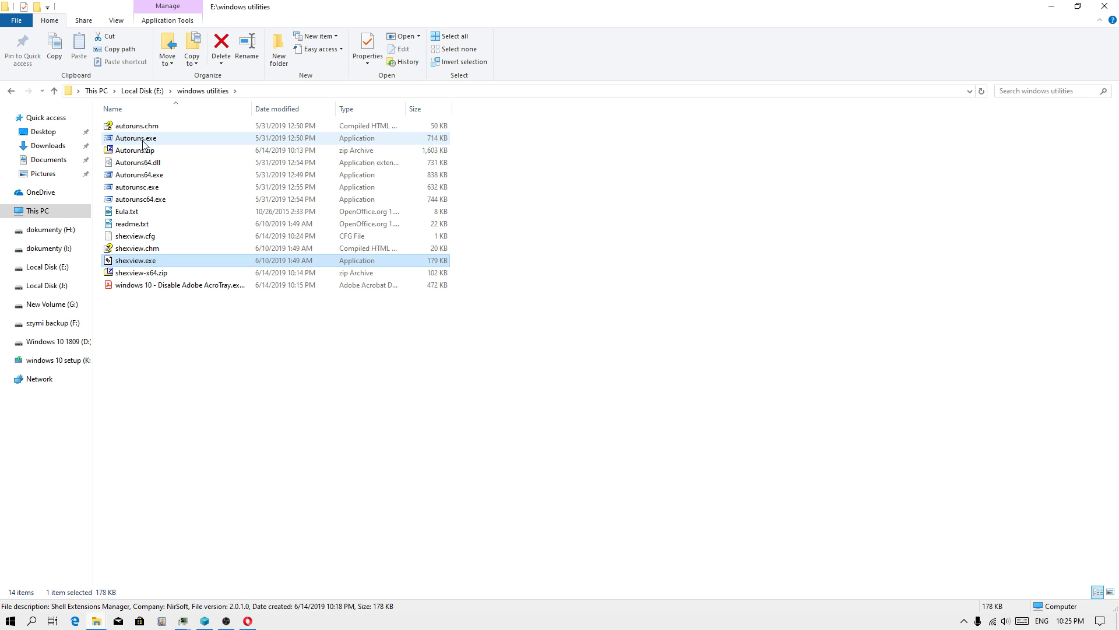
- Launch Autoruns and uncheck the ACUW12EN (AcroTray) entry under the HKLM Run key
{"action": "double_click", "coordinate": [143, 140]}
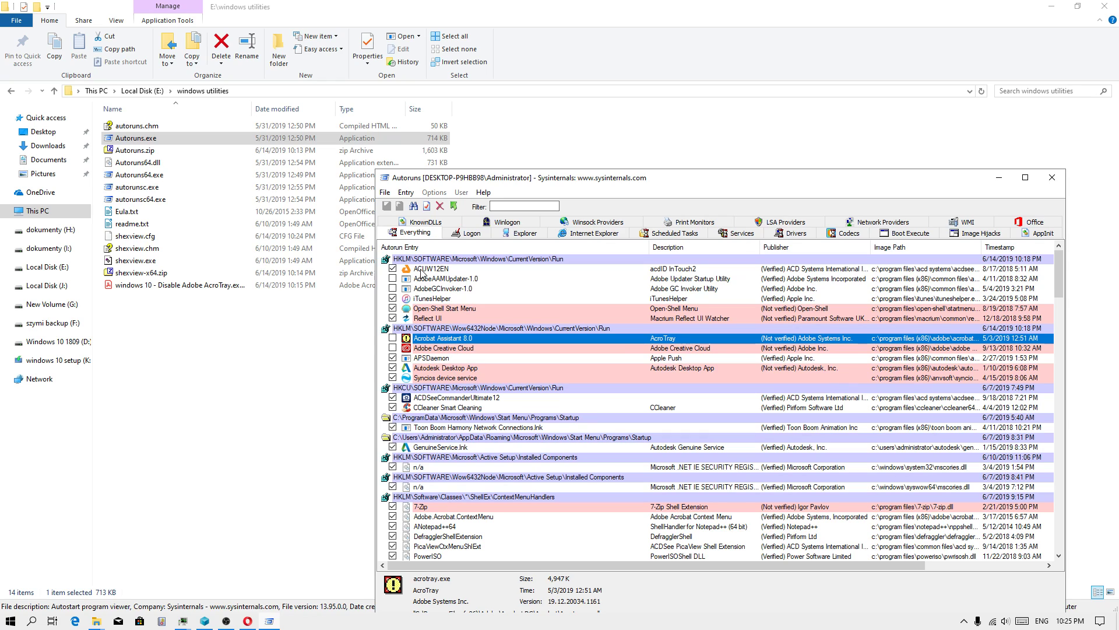
{"action": "left_click", "coordinate": [392, 269]}
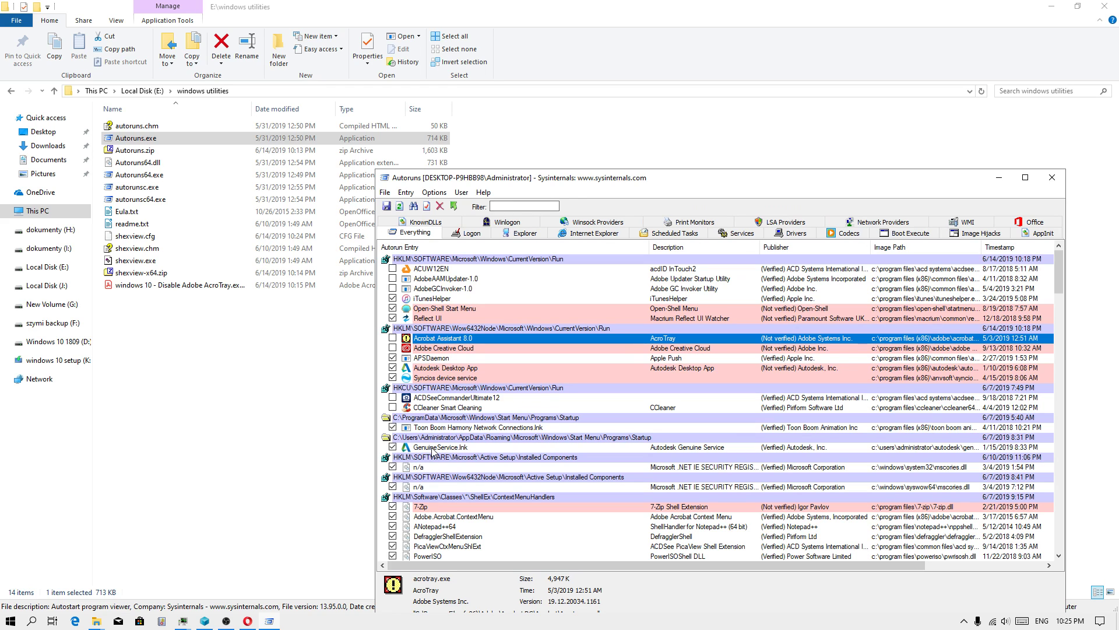
{"action": "scroll", "coordinate": [442, 460], "scroll_direction": "down", "scroll_amount": 3}
{"action": "scroll", "coordinate": [506, 491], "scroll_direction": "down", "scroll_amount": 3}
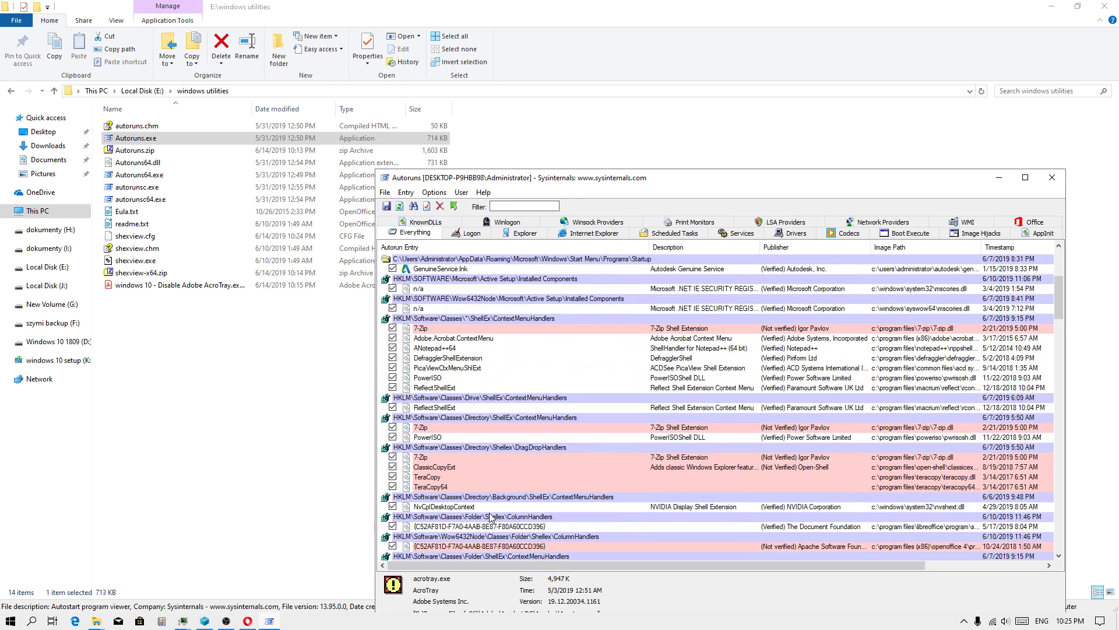
{"action": "scroll", "coordinate": [446, 497], "scroll_direction": "up", "scroll_amount": 2}
{"action": "scroll", "coordinate": [467, 501], "scroll_direction": "up", "scroll_amount": 2}
{"action": "scroll", "coordinate": [484, 475], "scroll_direction": "up", "scroll_amount": 2}
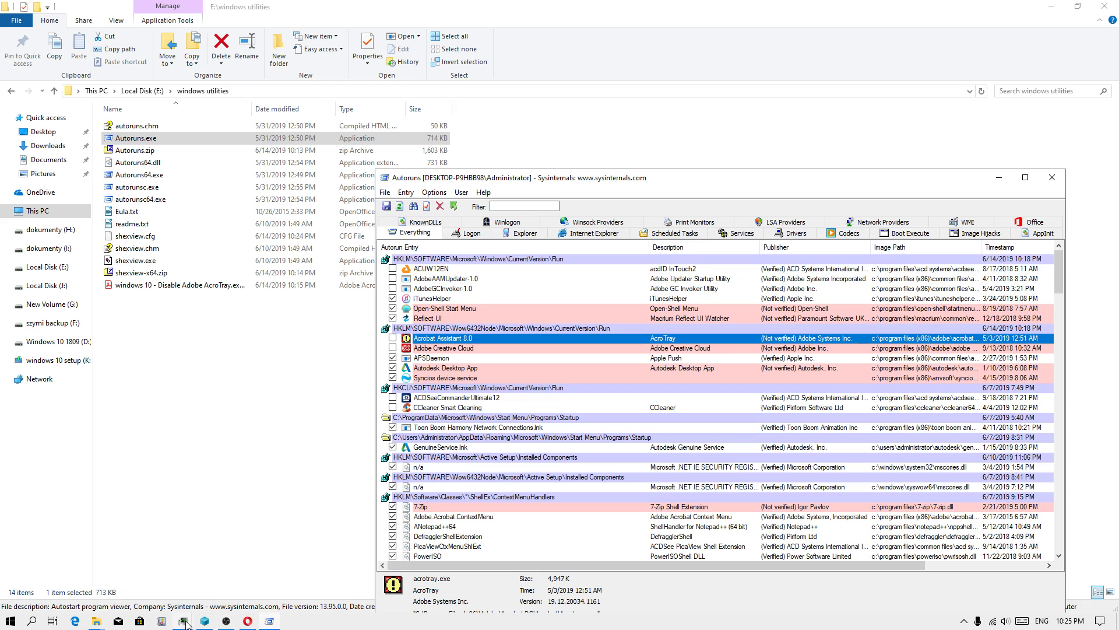
{"action": "left_click", "coordinate": [198, 579]}
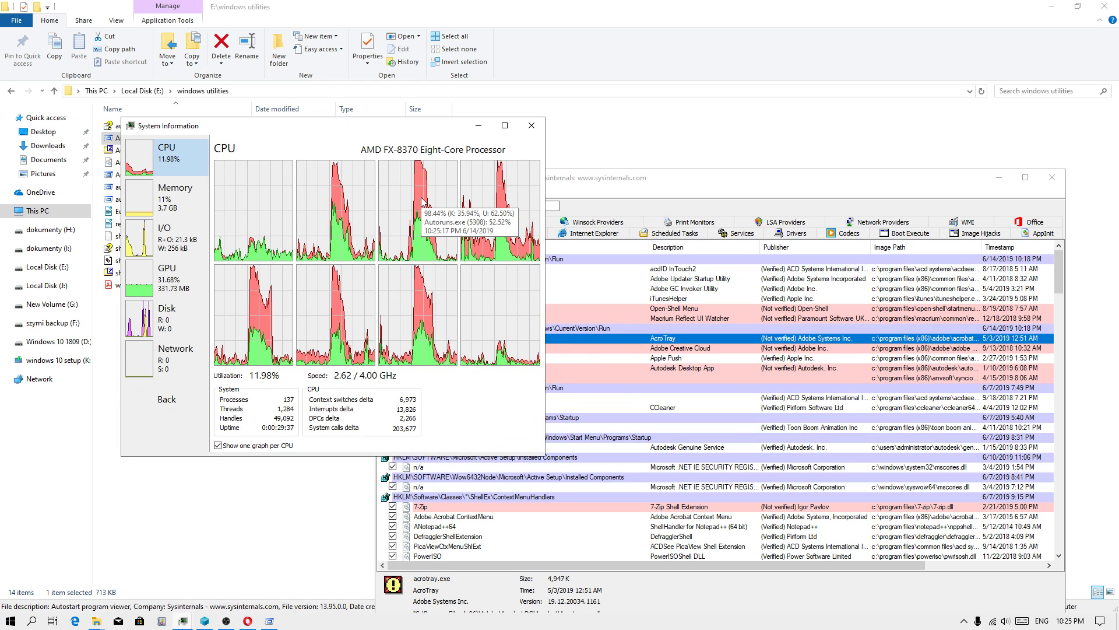
{"action": "key", "text": "Escape"}
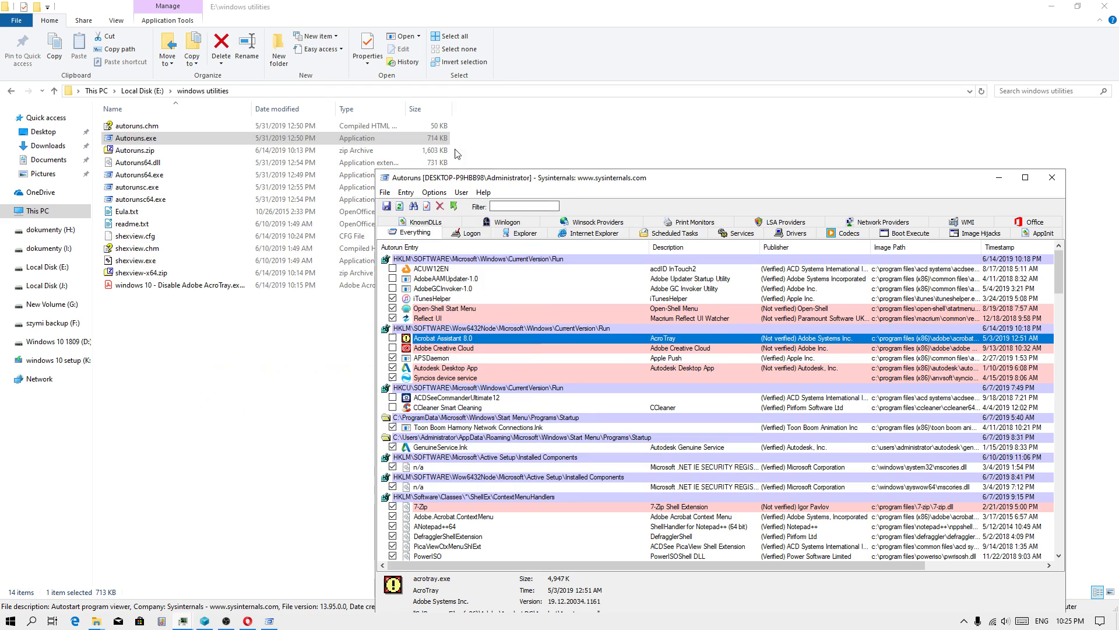
{"action": "mouse_move", "coordinate": [184, 621]}
{"action": "left_click", "coordinate": [60, 589]}
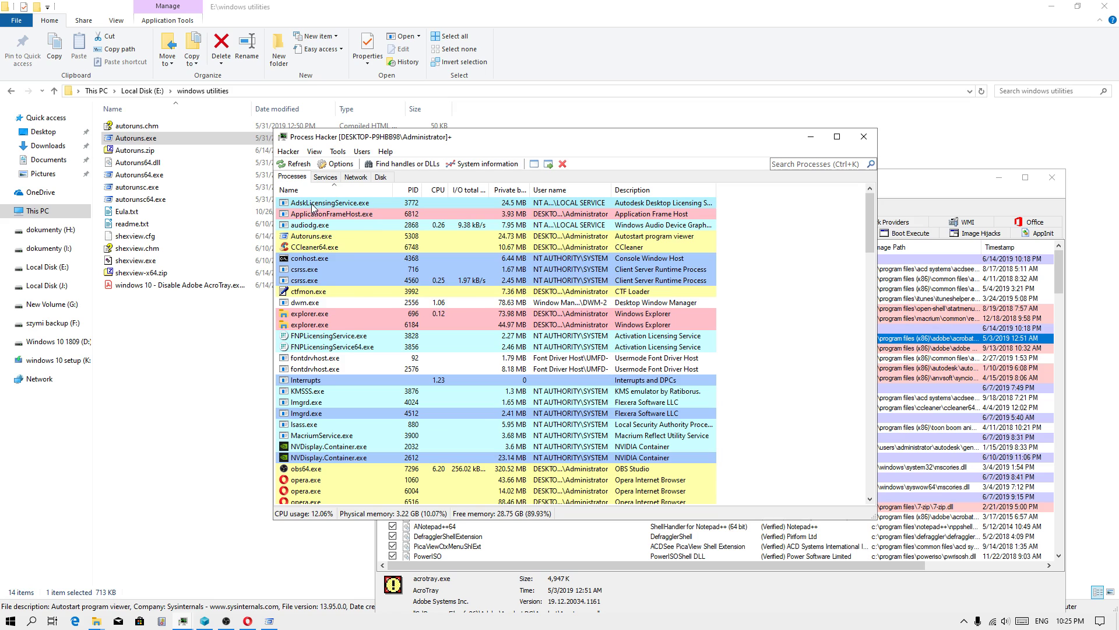
{"action": "mouse_move", "coordinate": [337, 204]}
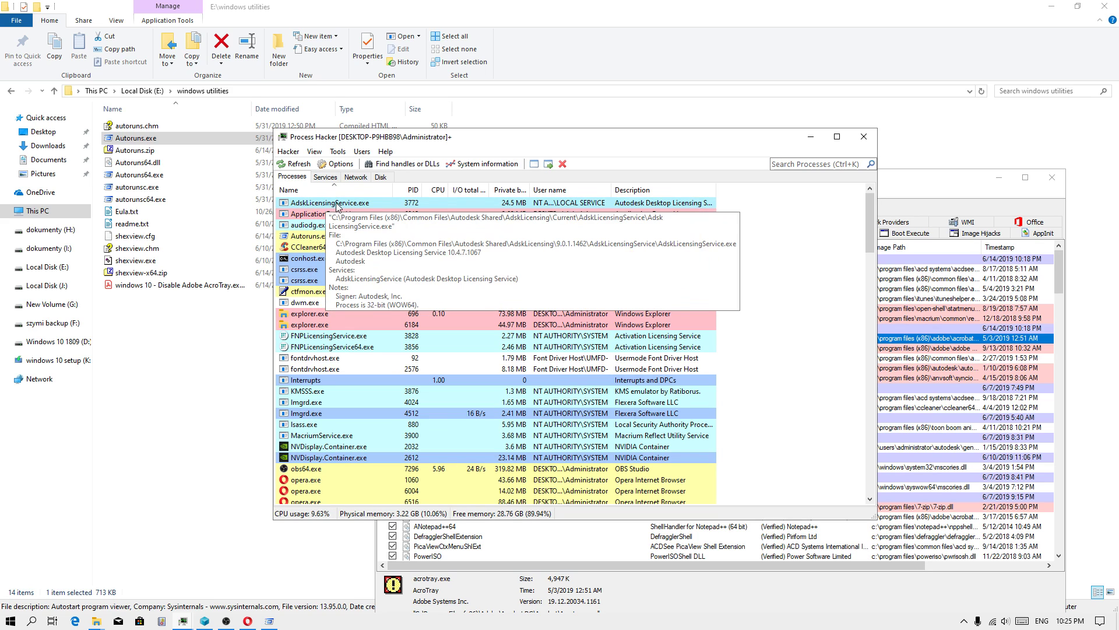
{"action": "right_click", "coordinate": [327, 206]}
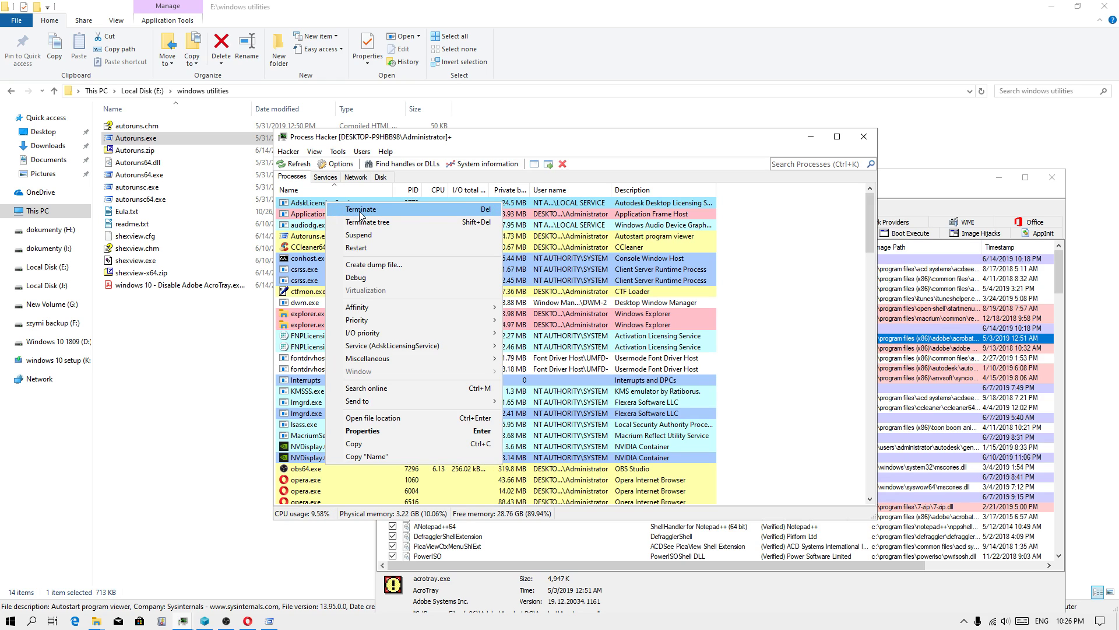
{"action": "left_click", "coordinate": [322, 208]}
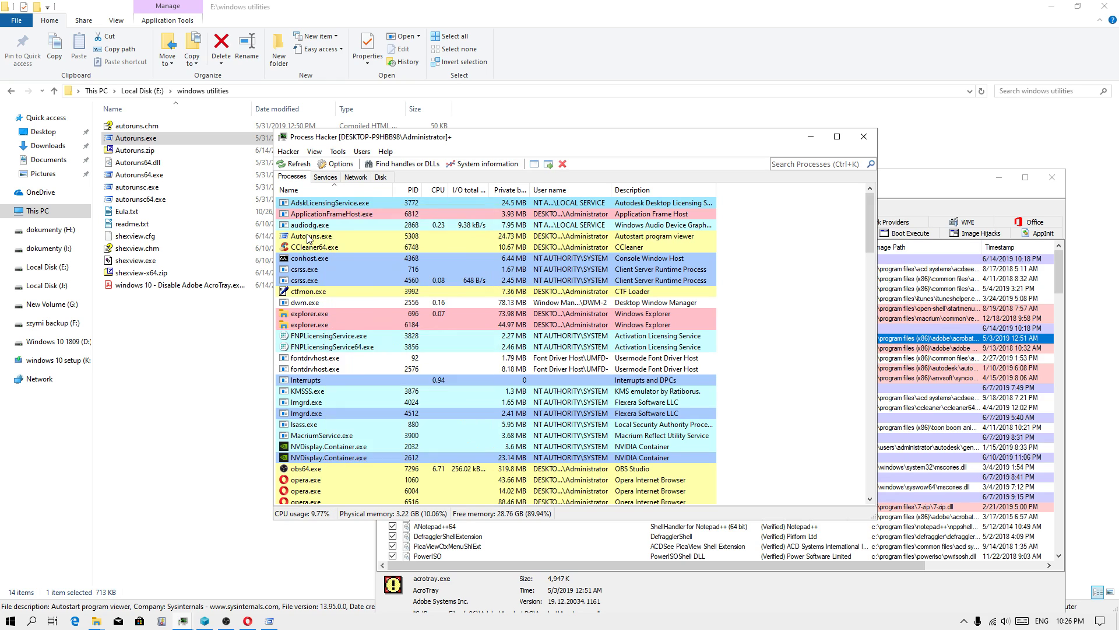
{"action": "left_click", "coordinate": [810, 136]}
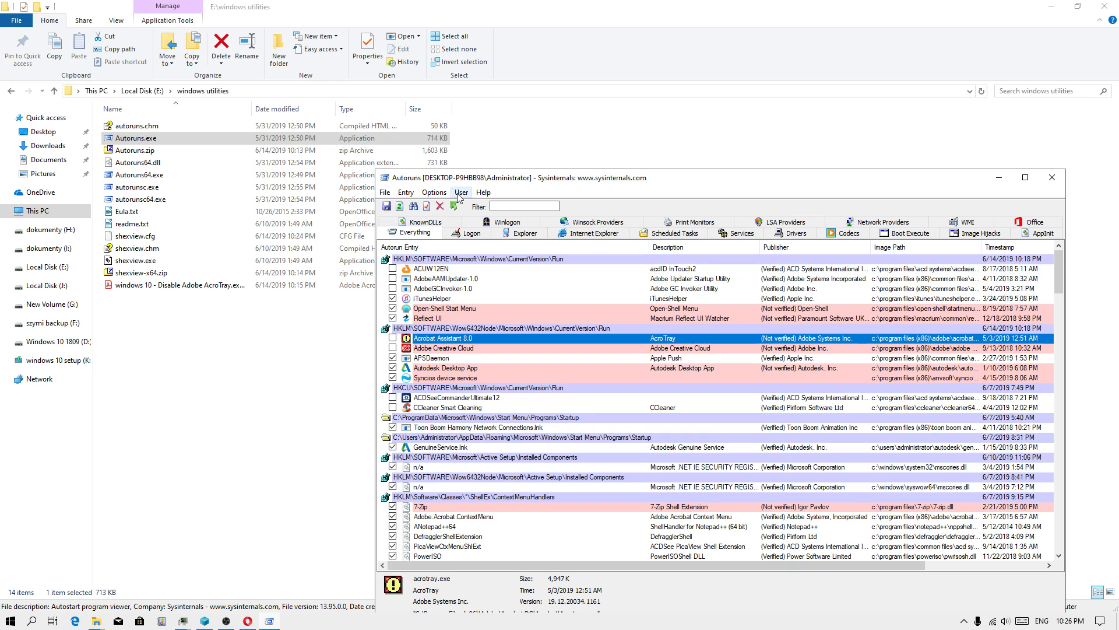
- Refresh the Autoruns startup scan and minimize the window
{"action": "left_click", "coordinate": [399, 207]}
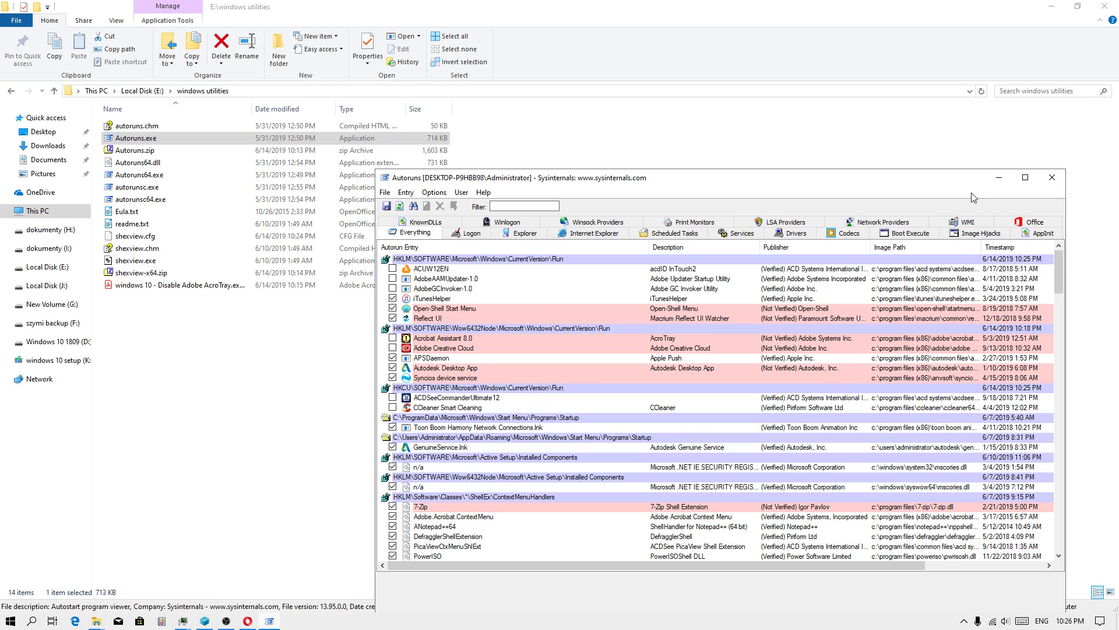
{"action": "left_click", "coordinate": [998, 177]}
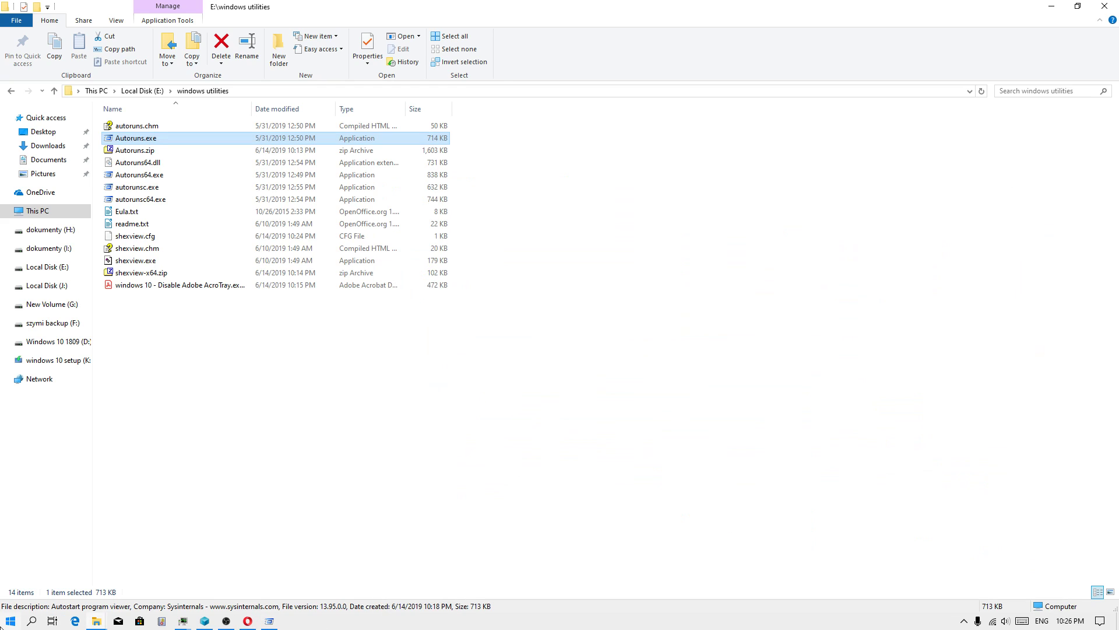
- Open and close This PC's system properties from the Start menu
{"action": "key", "text": "super"}
{"action": "right_click", "coordinate": [184, 443]}
{"action": "left_click", "coordinate": [230, 570]}
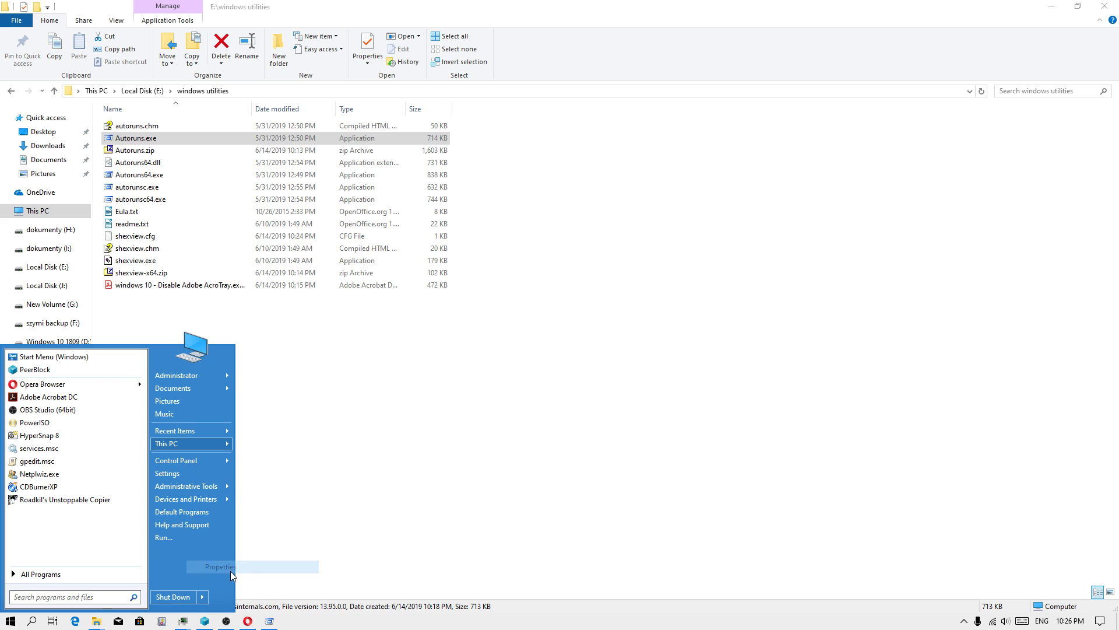
{"action": "left_click", "coordinate": [932, 174]}
- Check Process Hacker's per-core CPU graphs at about 11%, then minimize it
{"action": "right_click", "coordinate": [755, 619]}
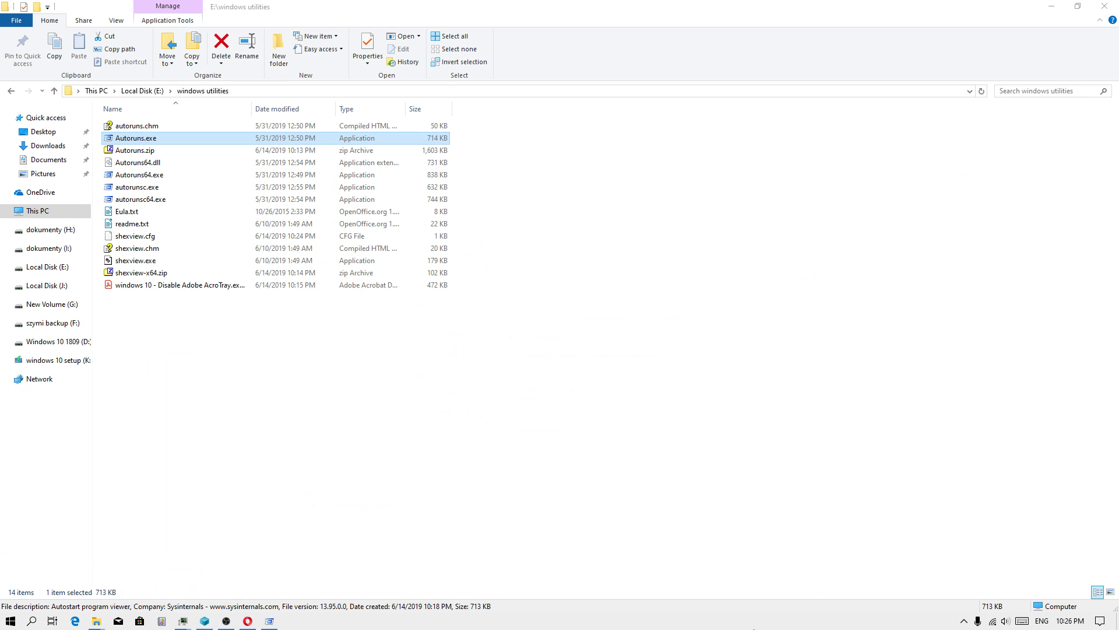
{"action": "left_click", "coordinate": [822, 573]}
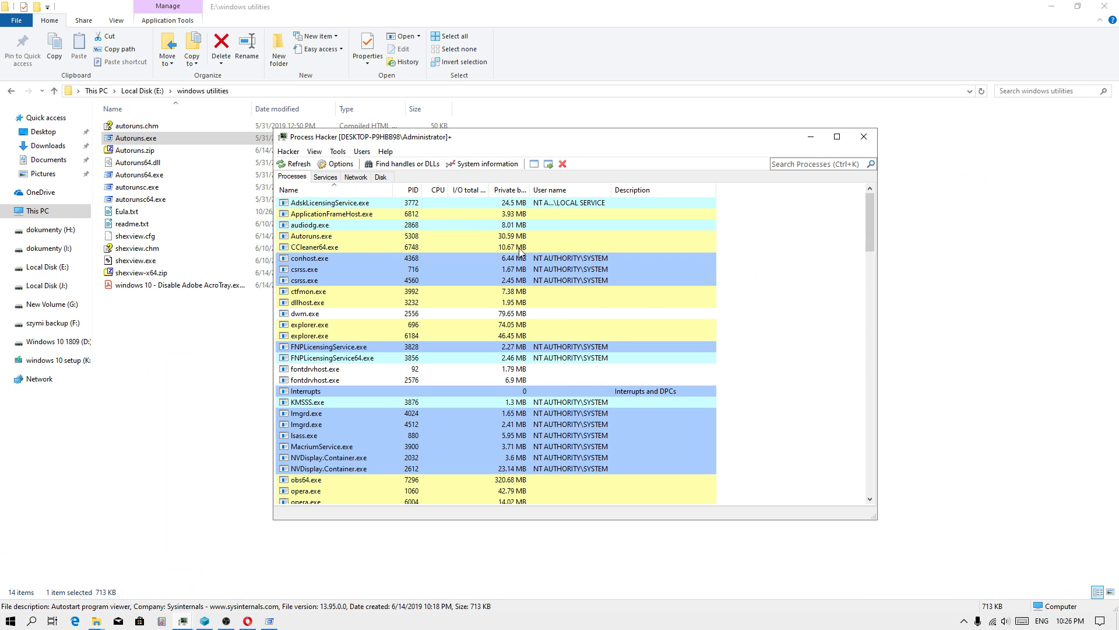
{"action": "left_click", "coordinate": [467, 165]}
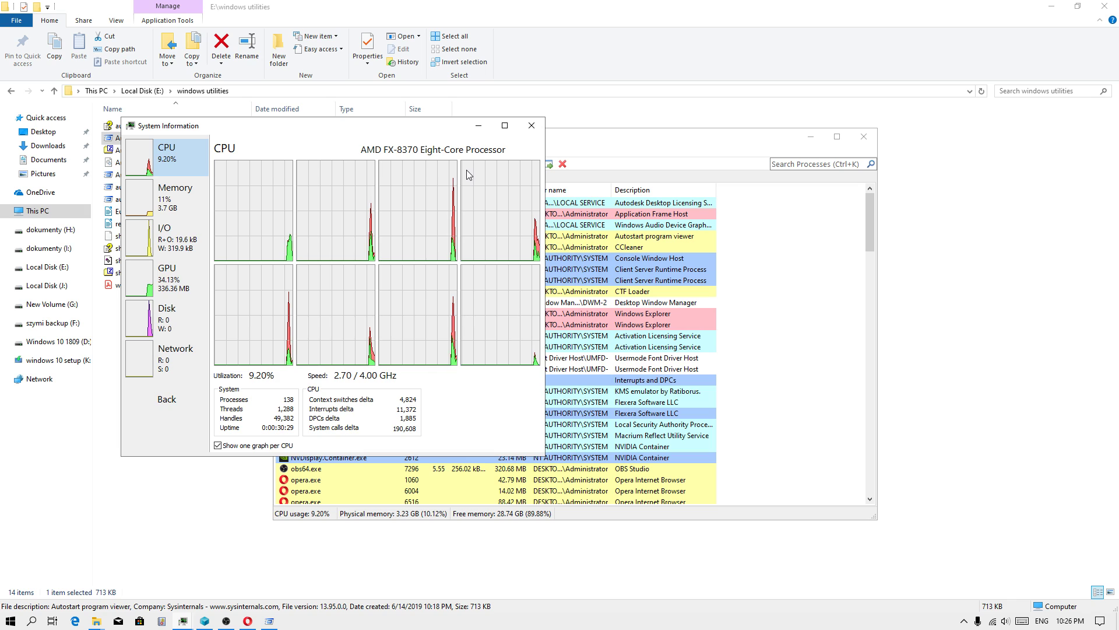
{"action": "left_click", "coordinate": [478, 126]}
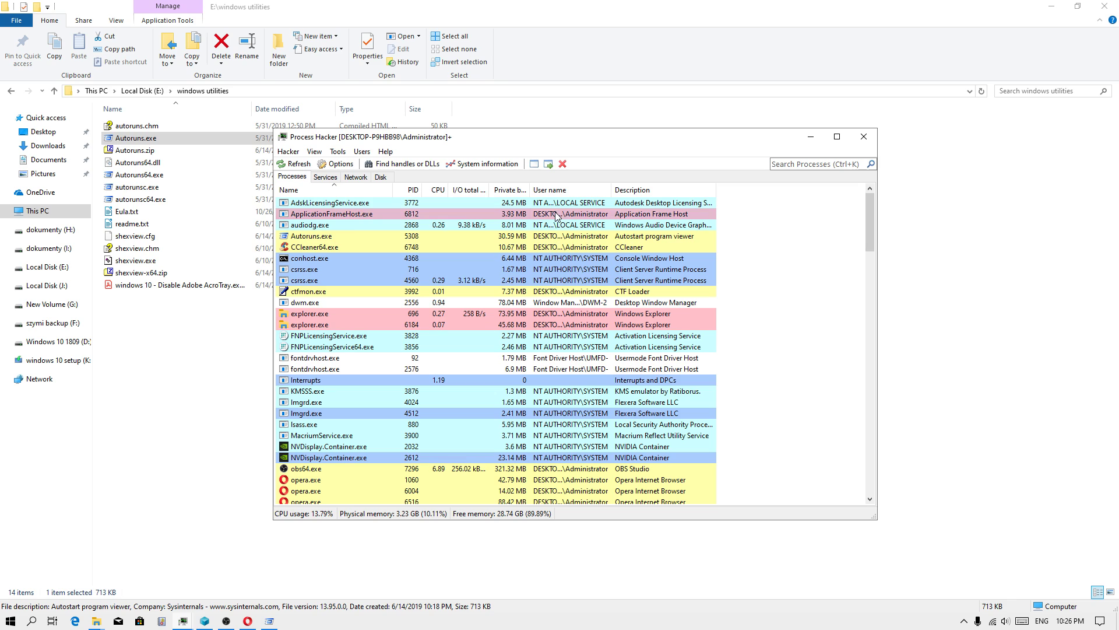
{"action": "left_click", "coordinate": [816, 140]}
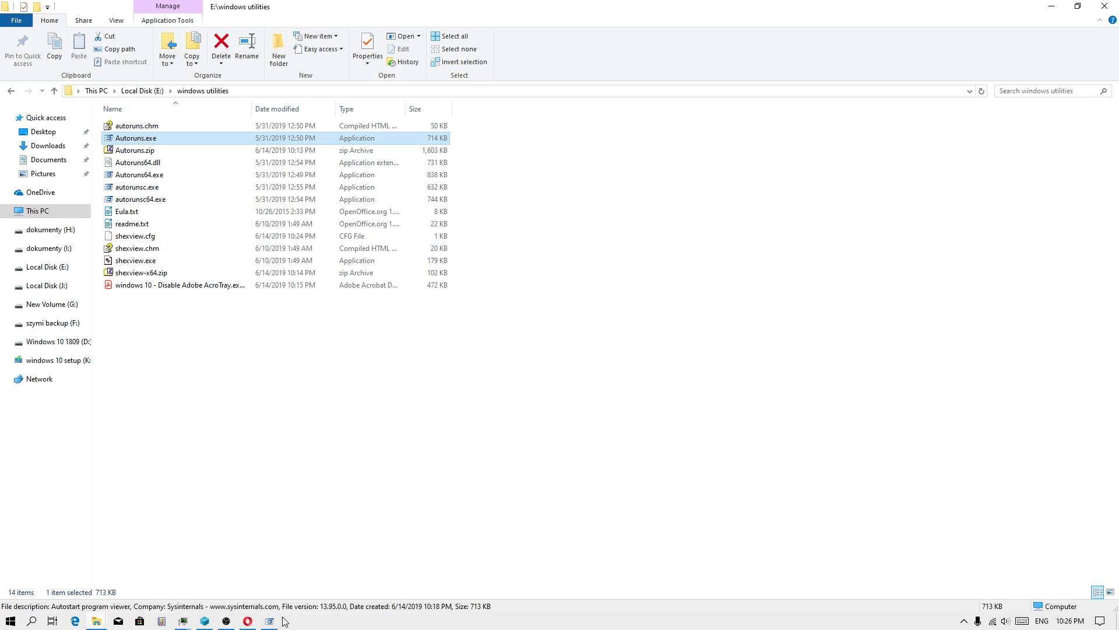
{"action": "left_click", "coordinate": [965, 621]}
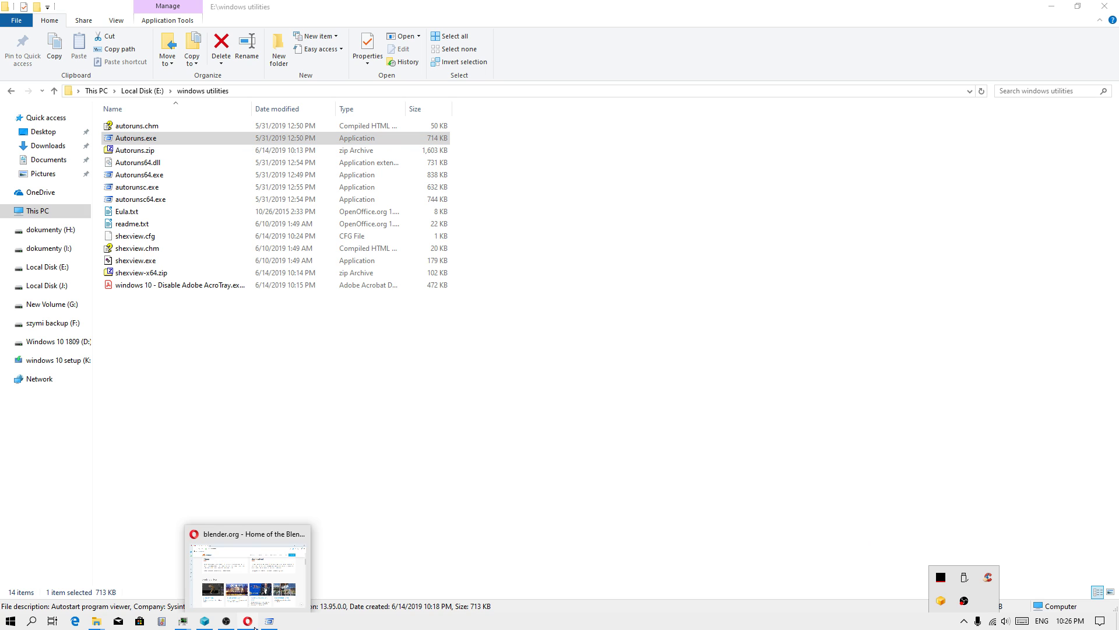
- Launch Autoruns and read the v13.95 What's New notes on the Sysinternals page in Opera
{"action": "left_click", "coordinate": [151, 142]}
{"action": "double_click", "coordinate": [150, 142]}
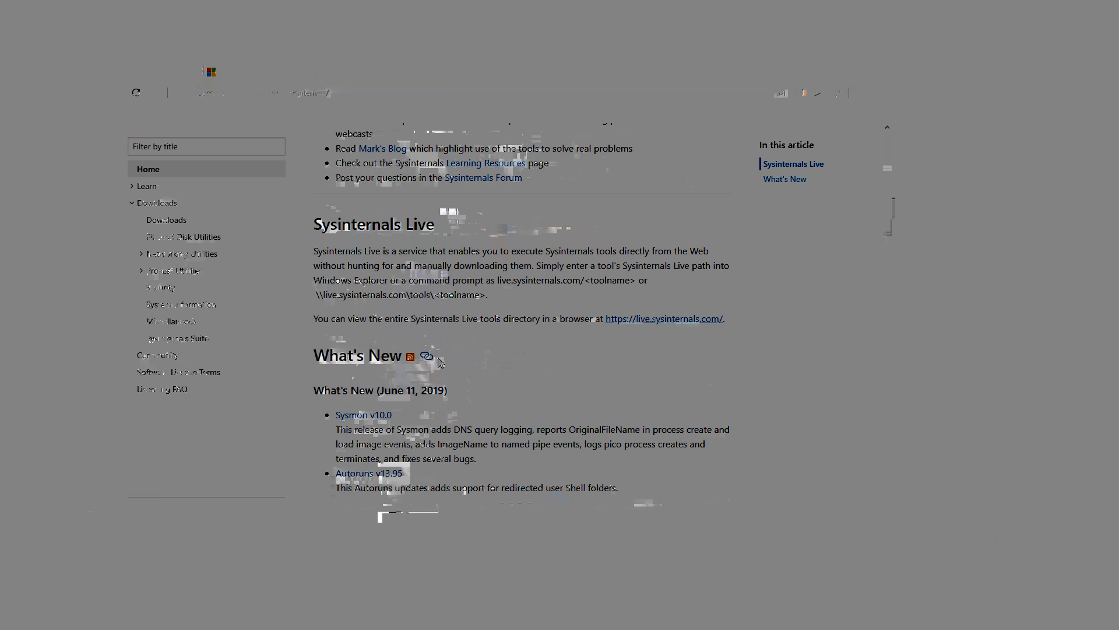
{"action": "scroll", "coordinate": [491, 254], "scroll_direction": "down", "scroll_amount": 10}
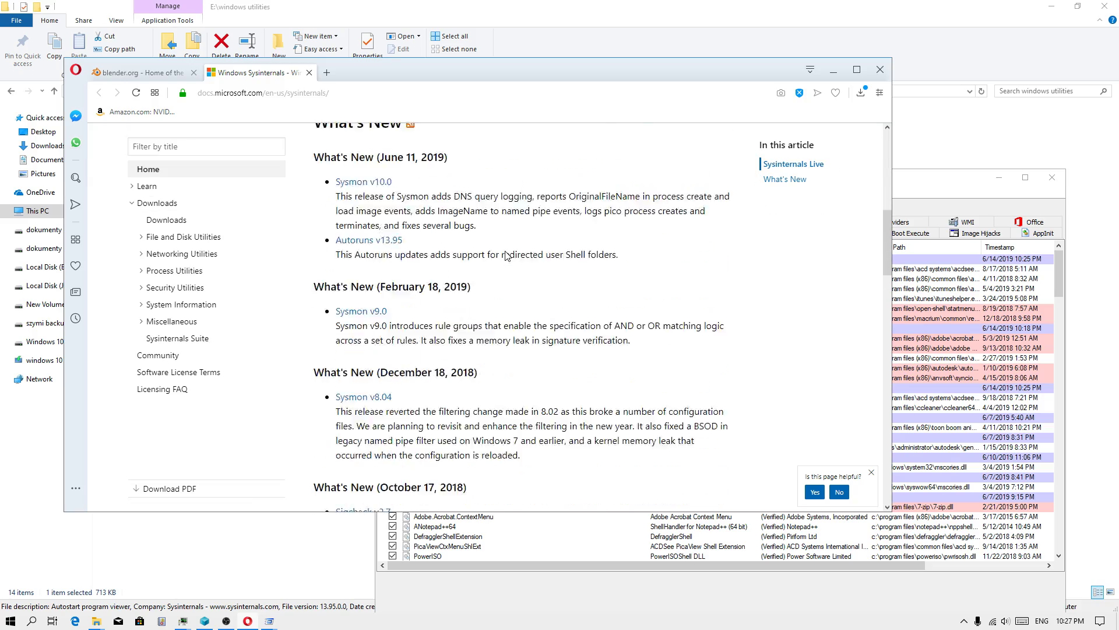
{"action": "scroll", "coordinate": [508, 268], "scroll_direction": "down", "scroll_amount": 5}
{"action": "scroll", "coordinate": [514, 277], "scroll_direction": "down", "scroll_amount": 4}
{"action": "scroll", "coordinate": [439, 294], "scroll_direction": "up", "scroll_amount": 5}
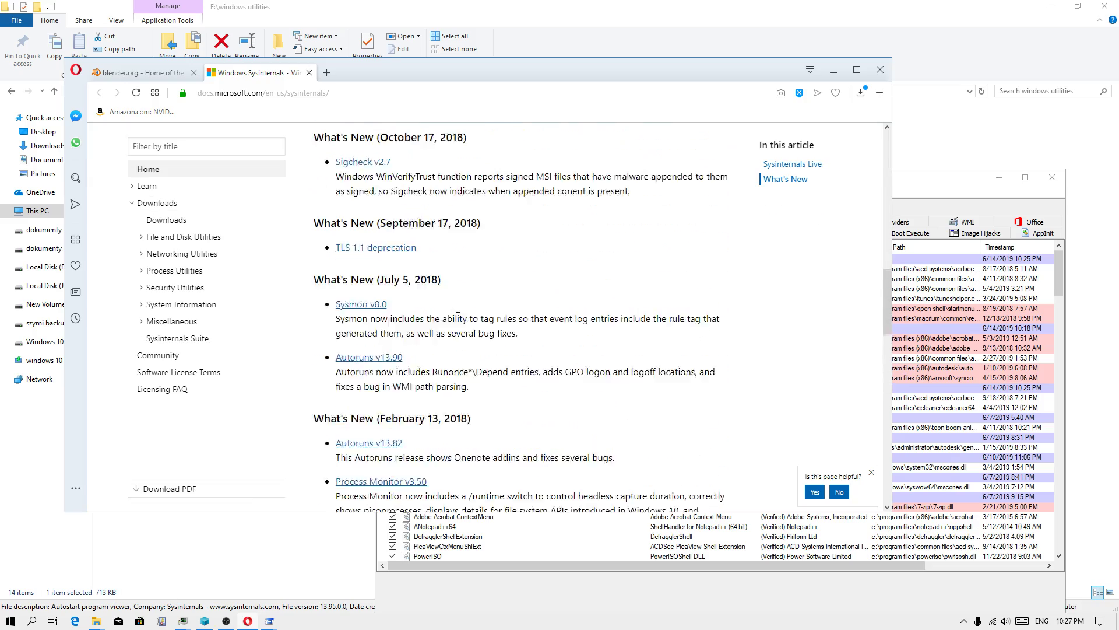
{"action": "scroll", "coordinate": [525, 262], "scroll_direction": "up", "scroll_amount": 5}
{"action": "scroll", "coordinate": [612, 233], "scroll_direction": "up", "scroll_amount": 3}
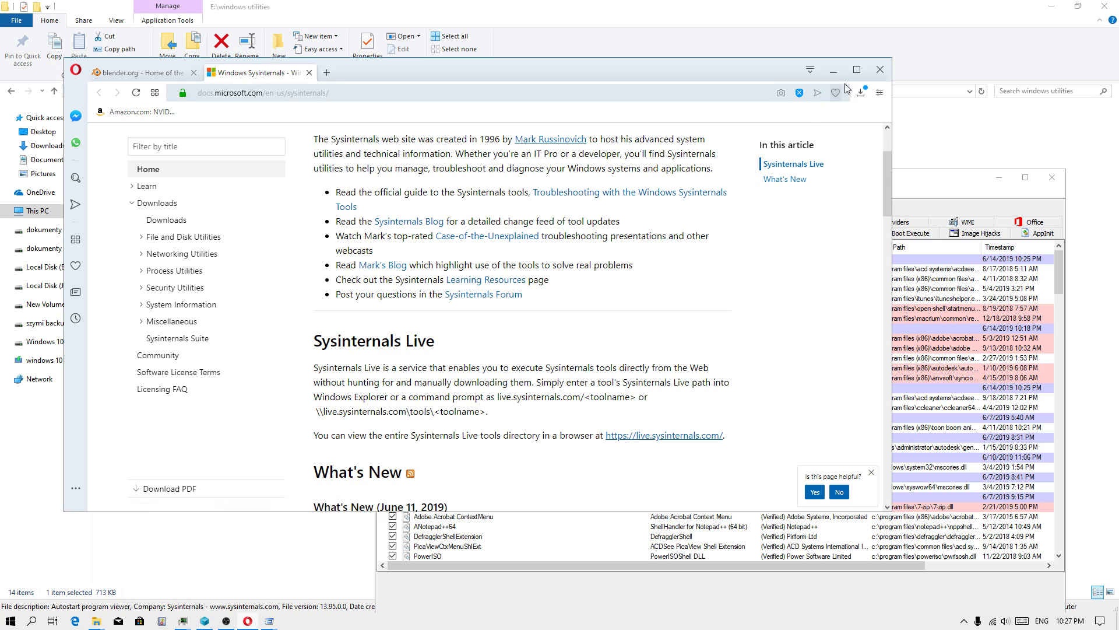
- Close Opera and dismiss the About Autoruns dialog to return to the startup list
{"action": "left_click", "coordinate": [880, 70]}
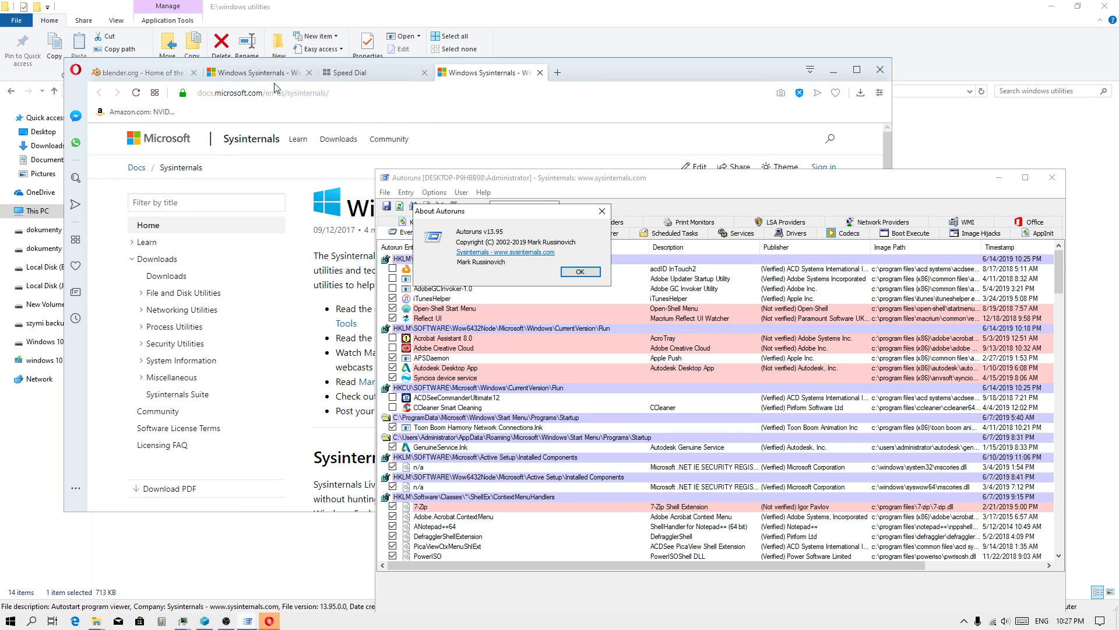
{"action": "left_click", "coordinate": [879, 71]}
{"action": "left_click", "coordinate": [576, 272]}
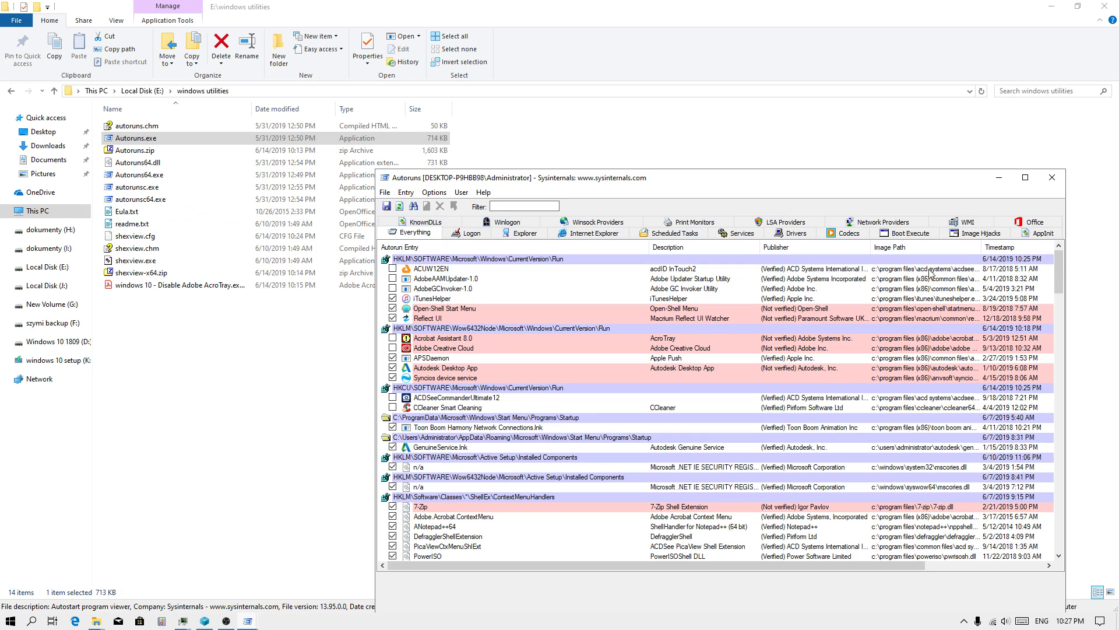
- Close Autoruns, relaunch ShellExView and check its v2.01 About details
{"action": "left_click", "coordinate": [1052, 177]}
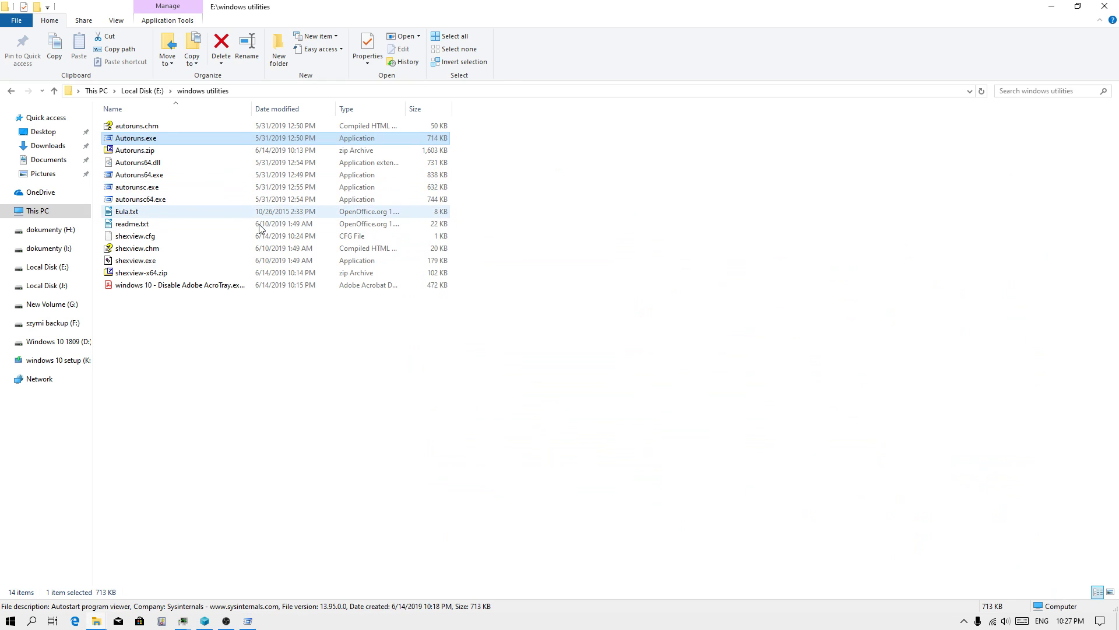
{"action": "double_click", "coordinate": [144, 265]}
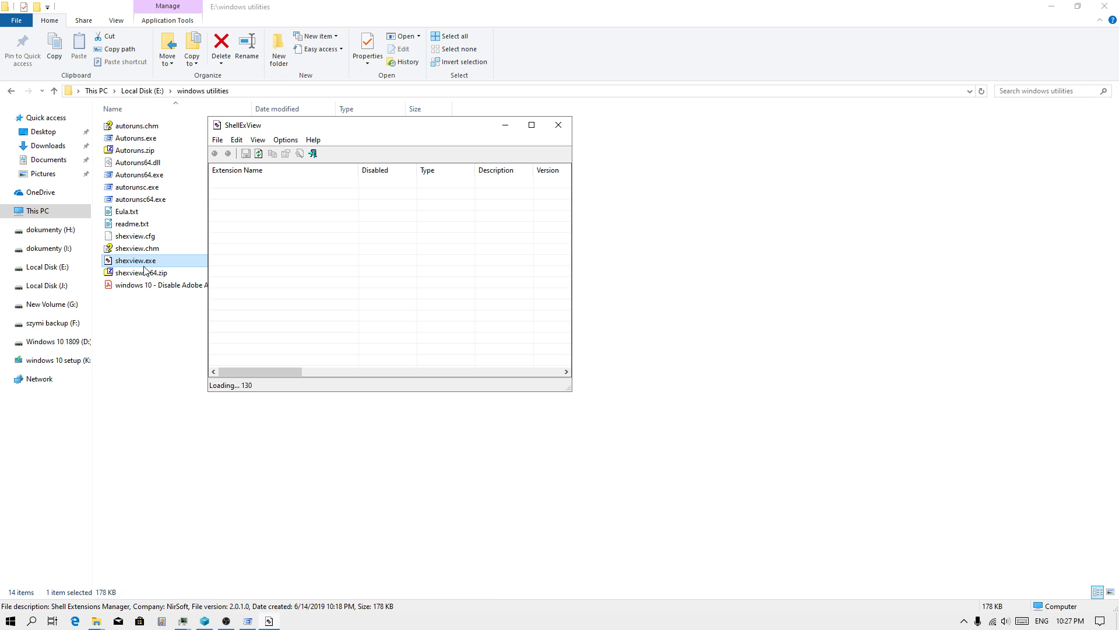
{"action": "left_click", "coordinate": [313, 140]}
{"action": "left_click", "coordinate": [330, 171]}
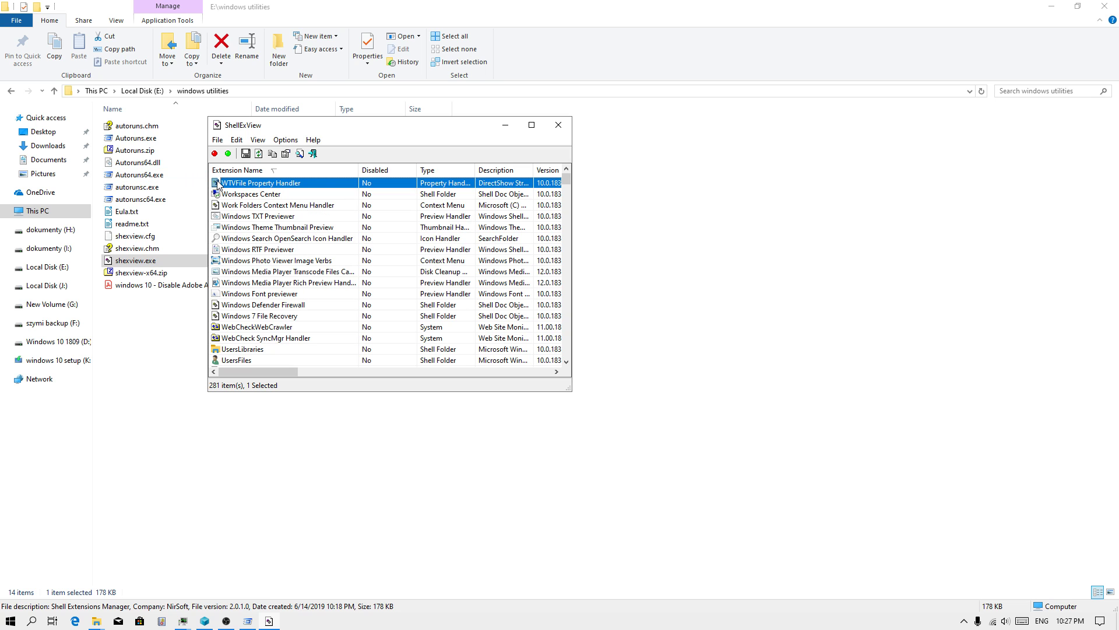
- Close ShellExView and launch Process Hacker from the taskbar menu
{"action": "left_click", "coordinate": [560, 124]}
{"action": "right_click", "coordinate": [331, 628]}
{"action": "left_click", "coordinate": [373, 570]}
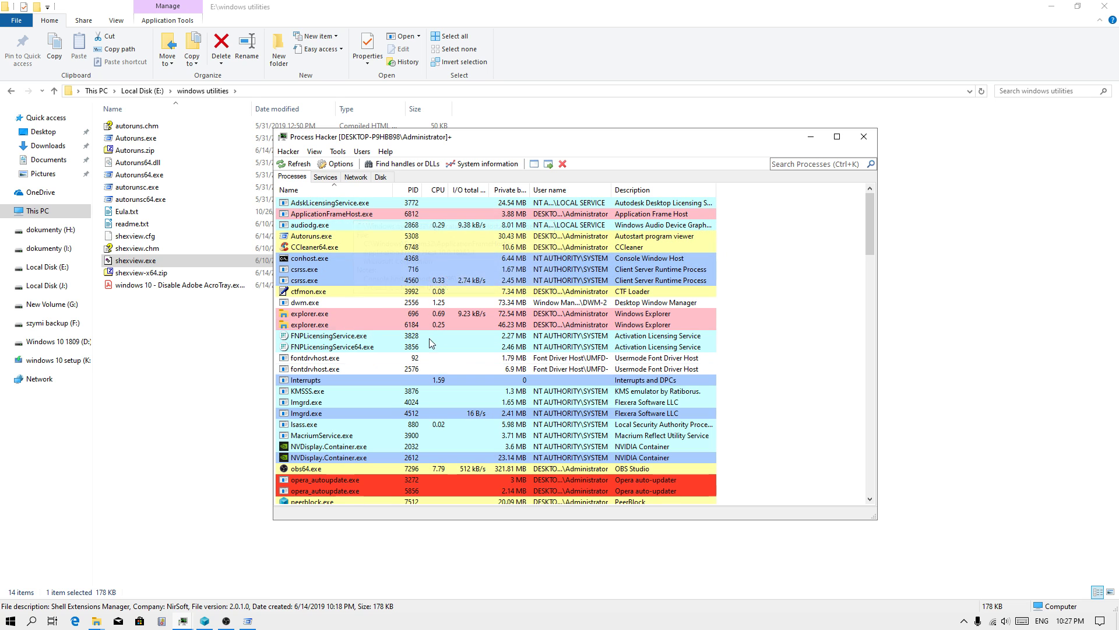
- Confirm the per-core CPU graphs show about 31% load, then close Process Hacker
{"action": "left_click", "coordinate": [482, 164]}
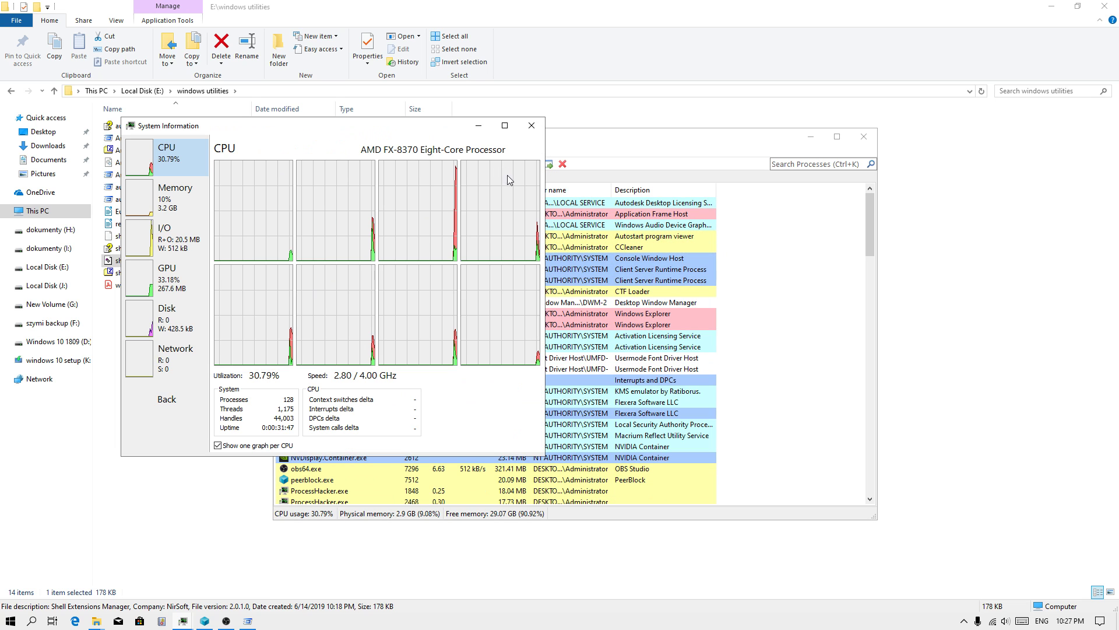
{"action": "left_click", "coordinate": [478, 125]}
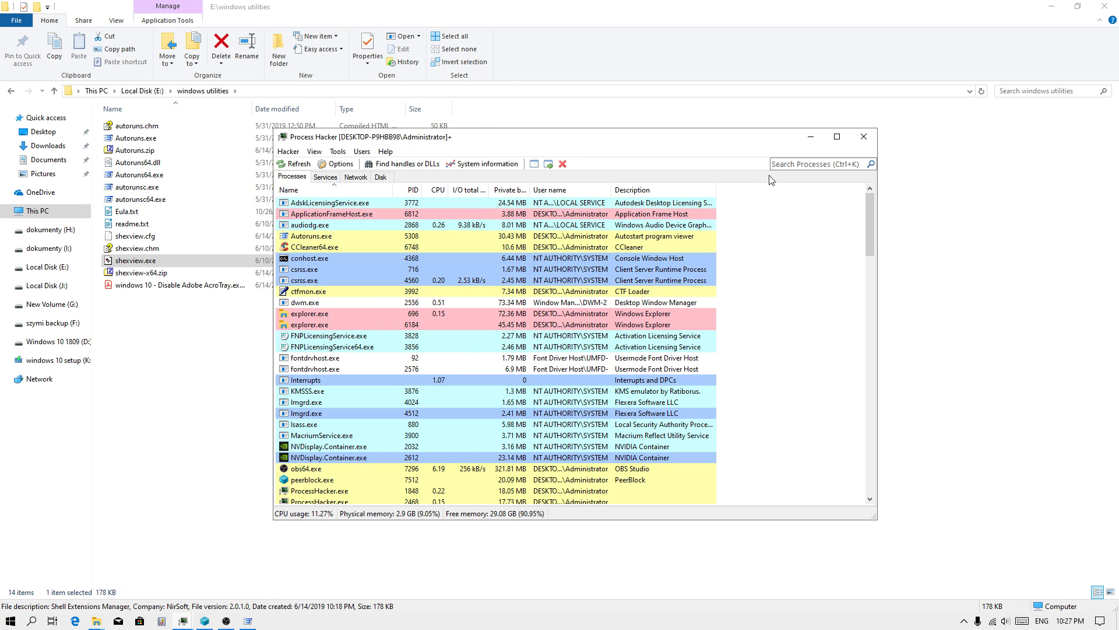
{"action": "left_click", "coordinate": [811, 136]}
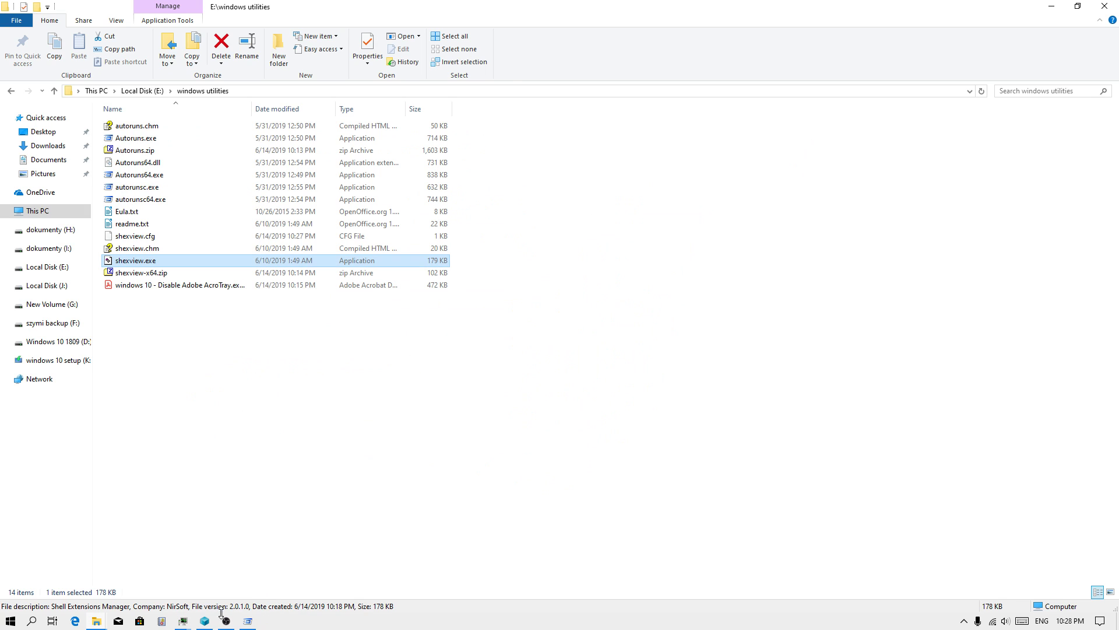
- Open and dismiss the Start menu, then bring OBS Studio's window to the front
{"action": "left_click", "coordinate": [10, 621]}
{"action": "mouse_move", "coordinate": [42, 384]}
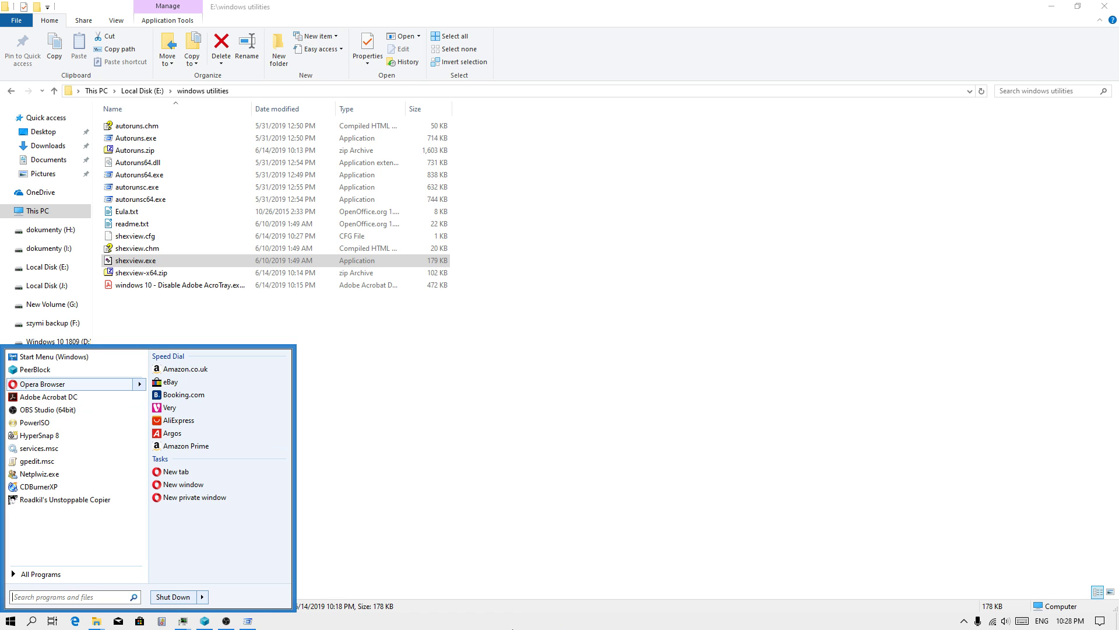
{"action": "left_click", "coordinate": [416, 626]}
{"action": "left_click", "coordinate": [248, 622]}
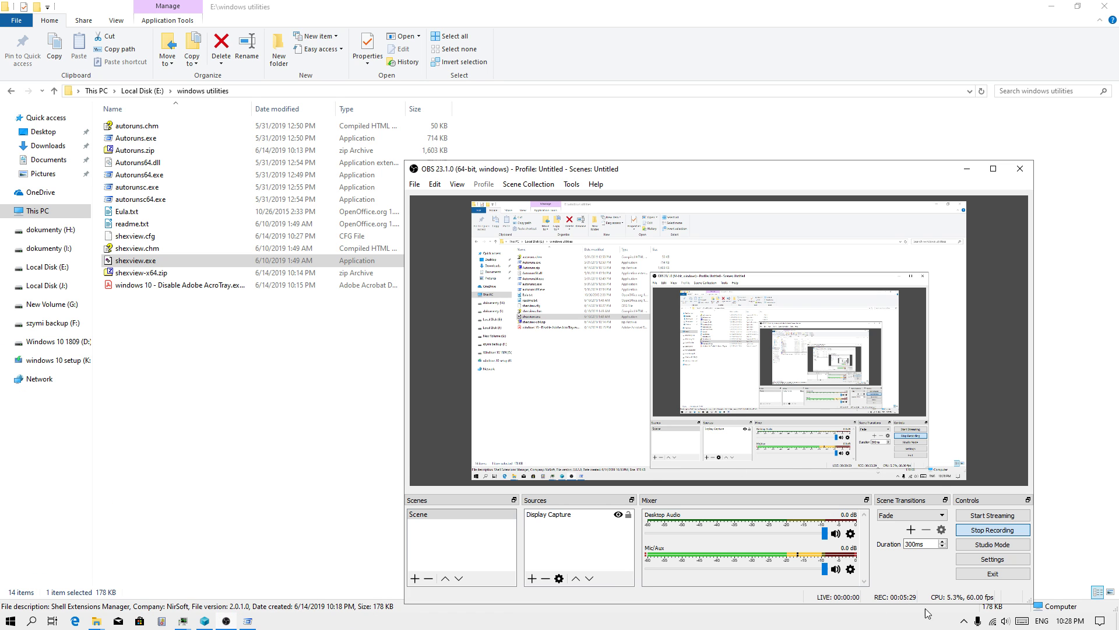